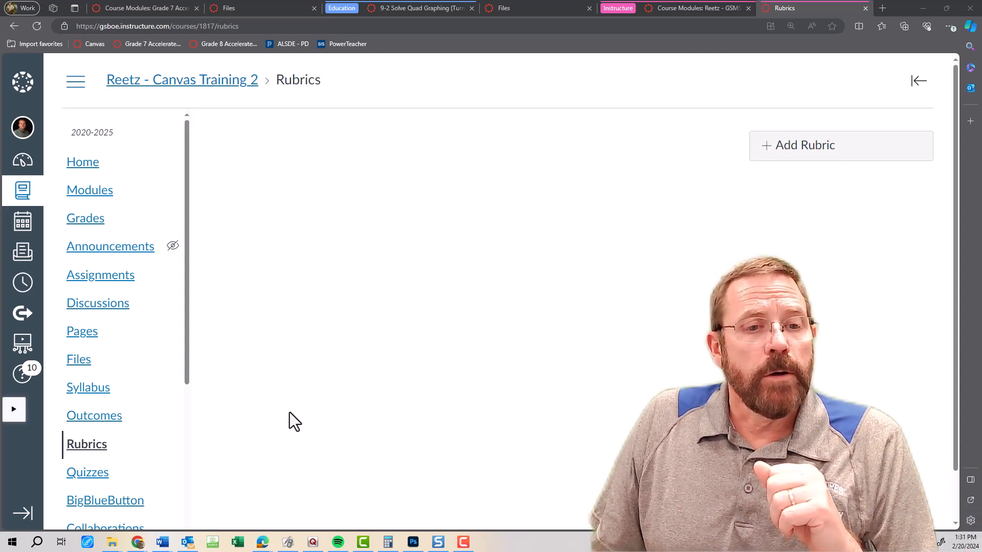
# Step: Add a new course rubric and title it "Number Systems and Operations"
pyautogui.click(84, 448)
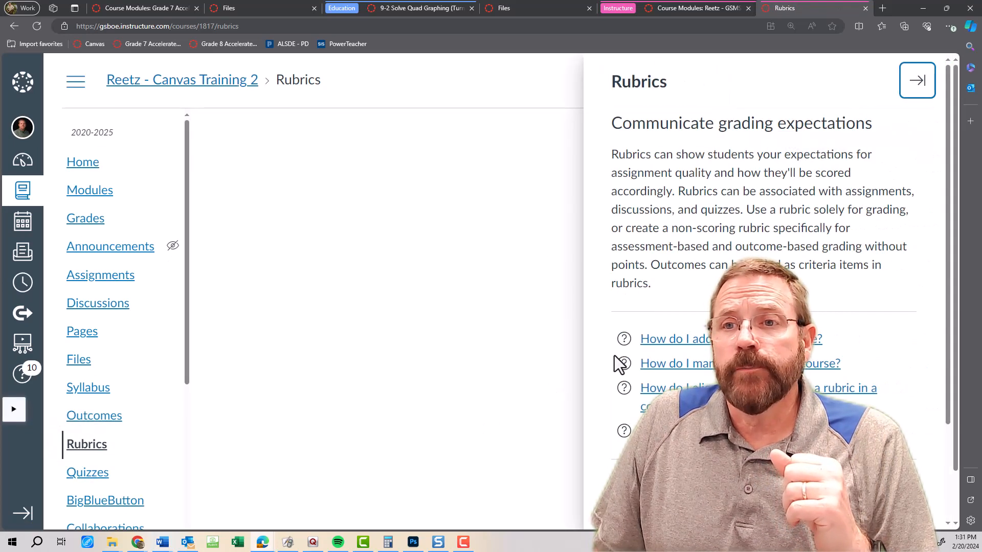
pyautogui.click(916, 84)
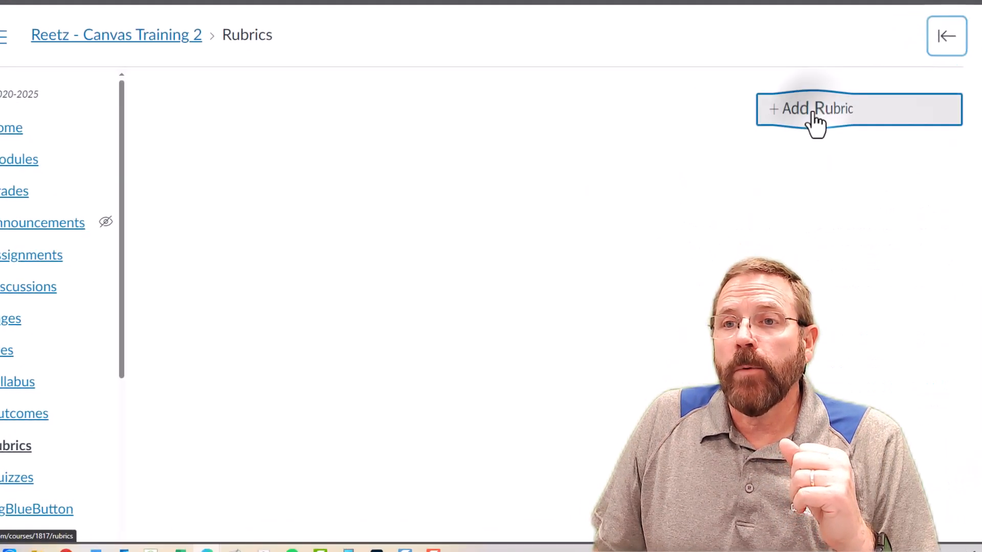
pyautogui.click(816, 122)
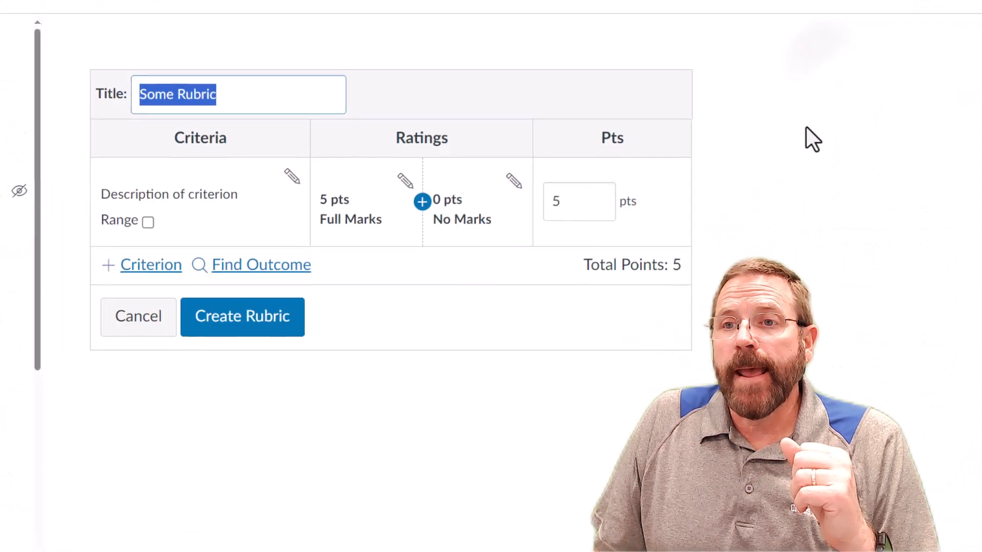
pyautogui.click(277, 94)
pyautogui.moveTo(217, 95); pyautogui.dragTo(64, 116)
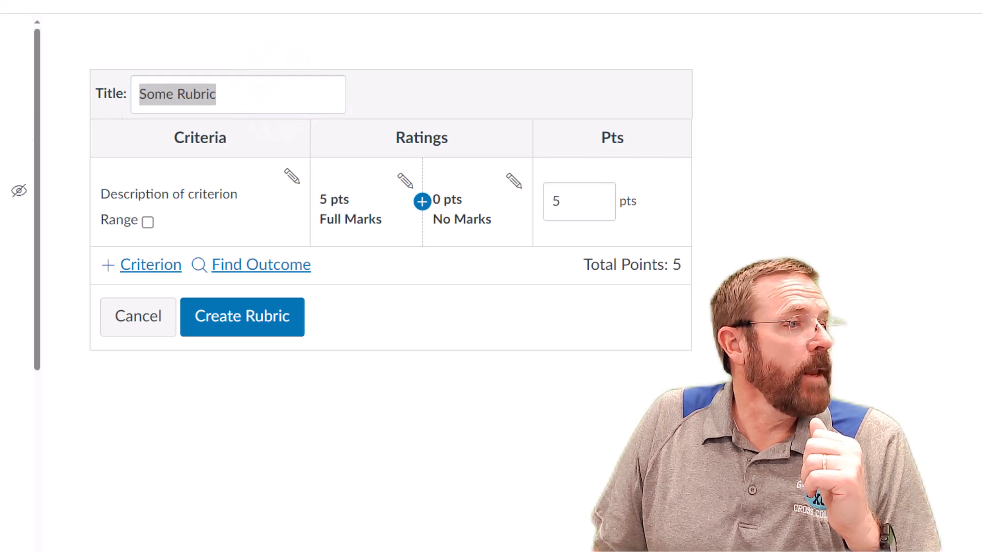
pyautogui.click(233, 85)
pyautogui.moveTo(230, 85); pyautogui.dragTo(62, 103)
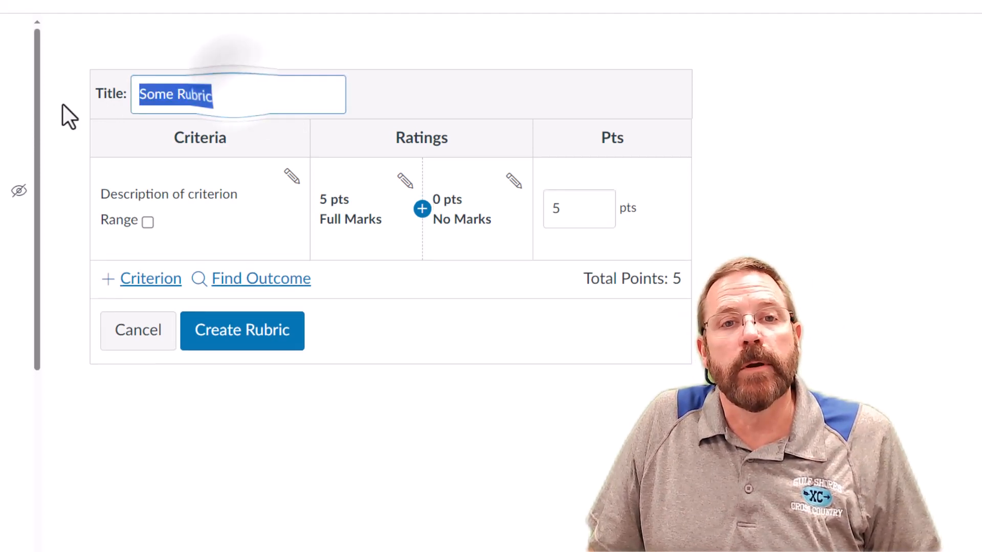
pyautogui.write('Number Systems and Operations')
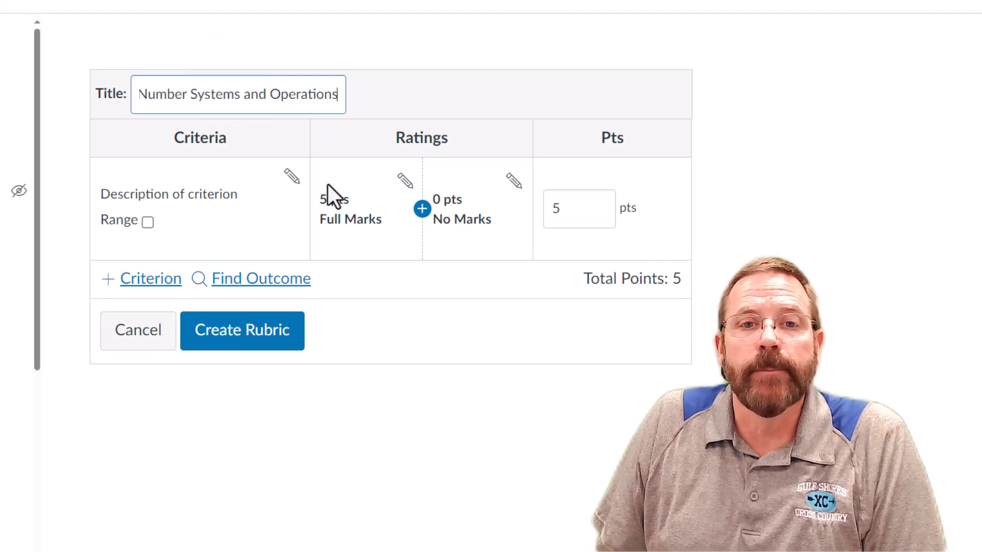
# Step: Set the first criterion's short description to "Additive Inverses = 0"
pyautogui.click(292, 177)
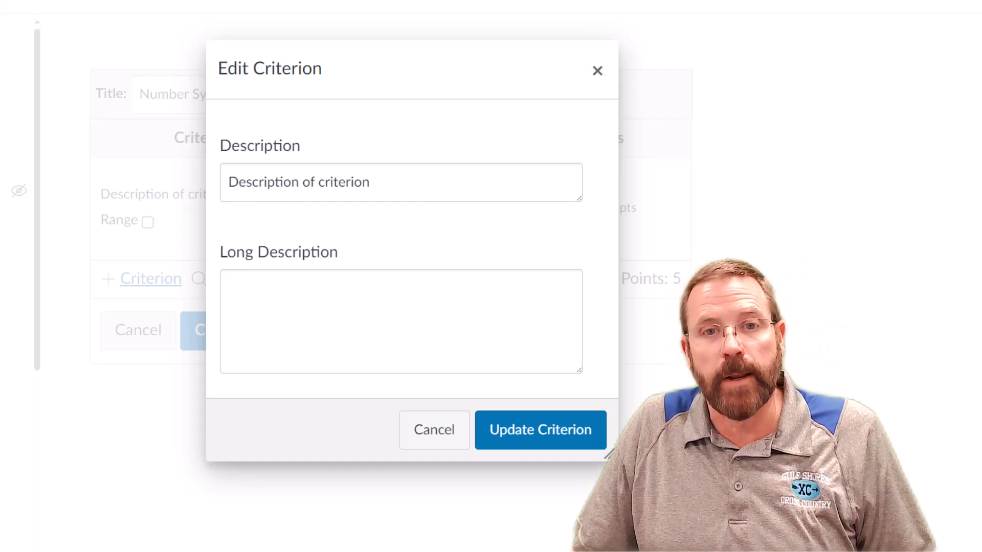
pyautogui.click(399, 180)
pyautogui.hotkey('ctrl', 'a')
pyautogui.write('Additive Inverses = 0')
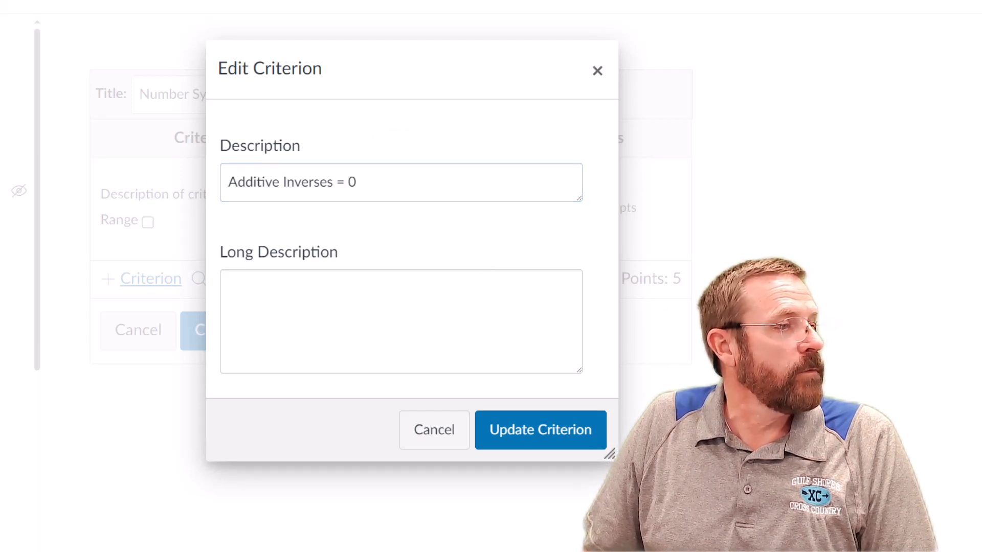
# Step: Set the criterion's long description to "a. Identify and explain situations where the sum of opposite quantities is 0 and opposite quantities are defined as additive inverses."
pyautogui.click(332, 325)
pyautogui.write('a. Identify and explain situations where the sum of opposite quantities is 0 and opposite quantities are defined as additive inverses.')
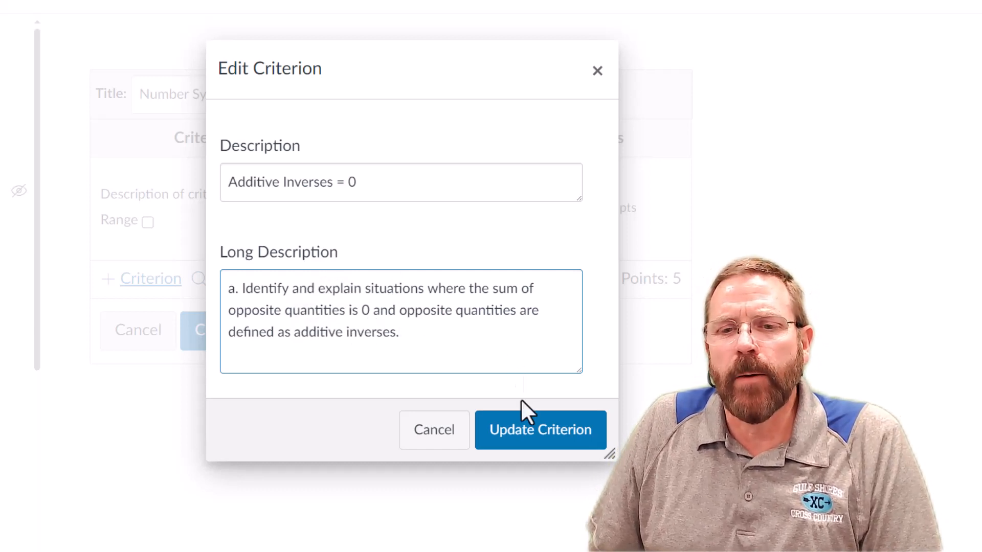
pyautogui.click(539, 432)
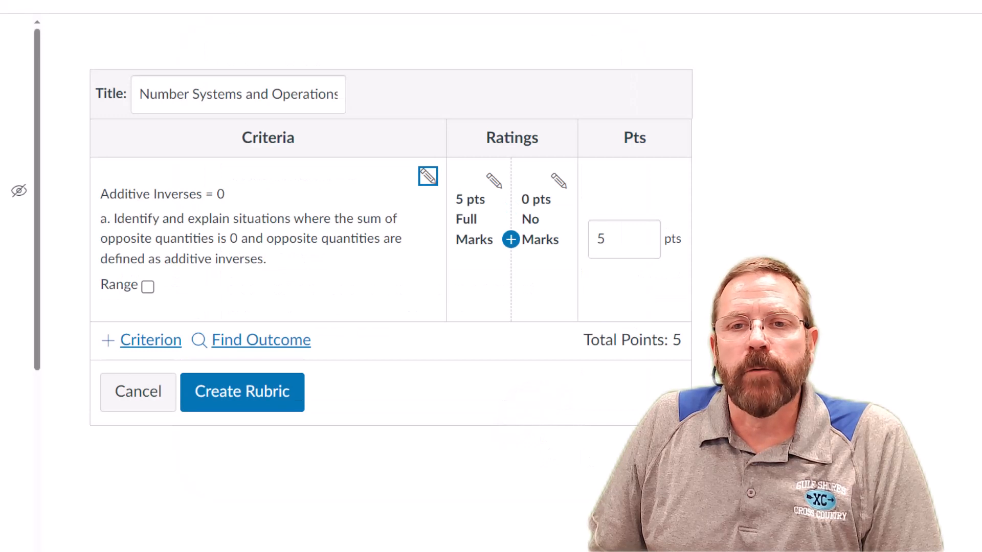
# Step: Give the Full Marks rating a score of 2, the title "Demonstrated Understanding" and the criterion's long description as its rating description
pyautogui.click(494, 180)
pyautogui.moveTo(278, 160); pyautogui.dragTo(222, 162)
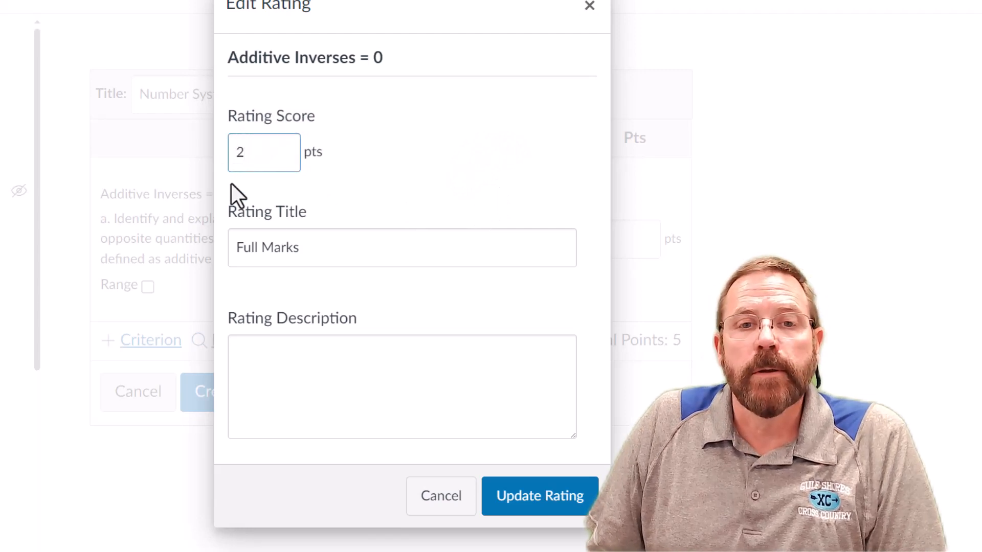
pyautogui.moveTo(324, 252); pyautogui.dragTo(199, 251)
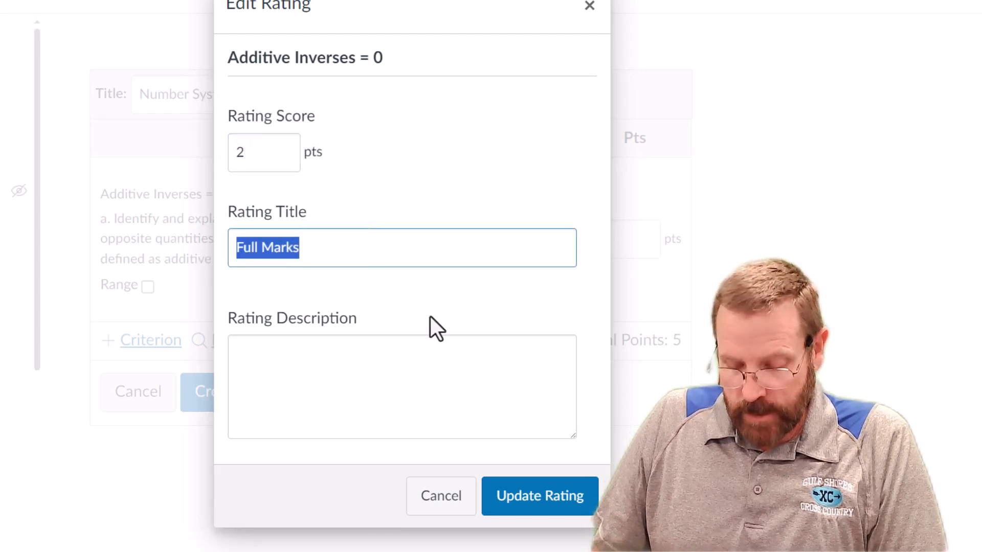
pyautogui.click(336, 388)
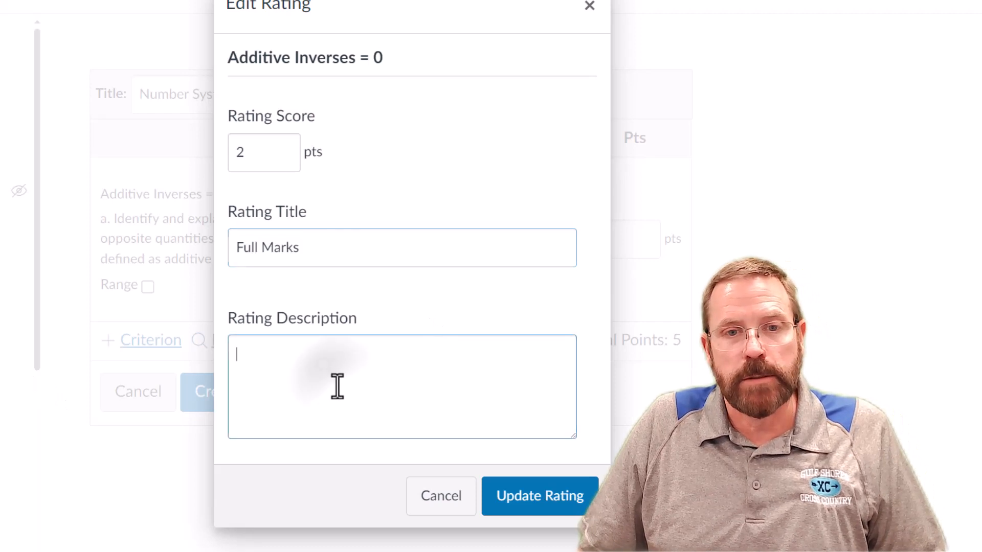
pyautogui.write('a. Identify and explain situations where the sum of opposite quantities is 0 and opposite quantities are defined as additive inverses.')
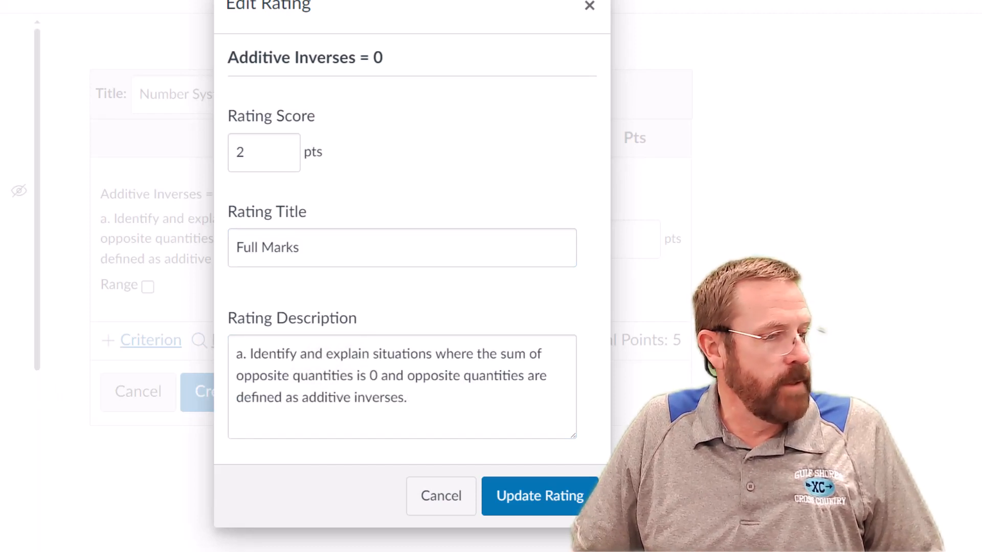
pyautogui.tripleClick(329, 241)
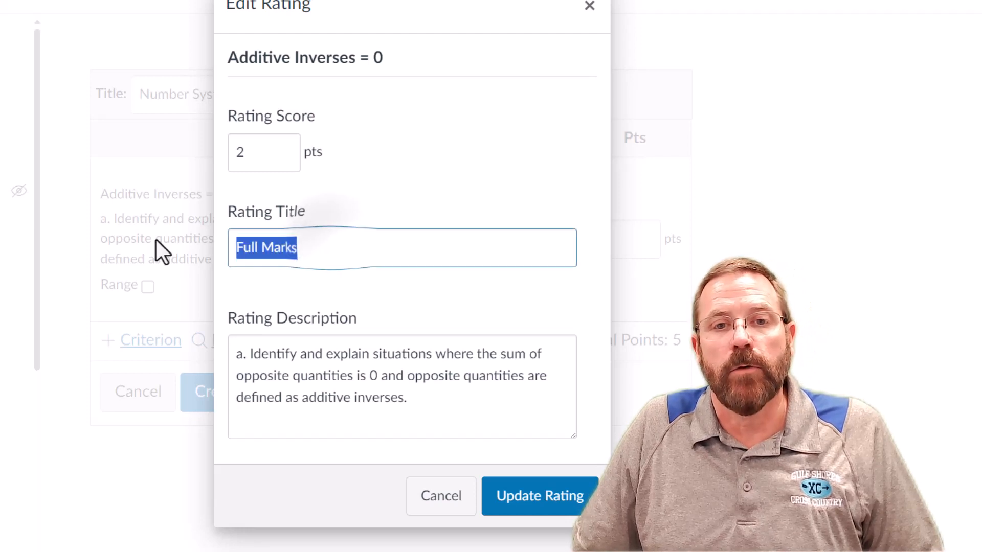
pyautogui.write('Demonstrated Understanding')
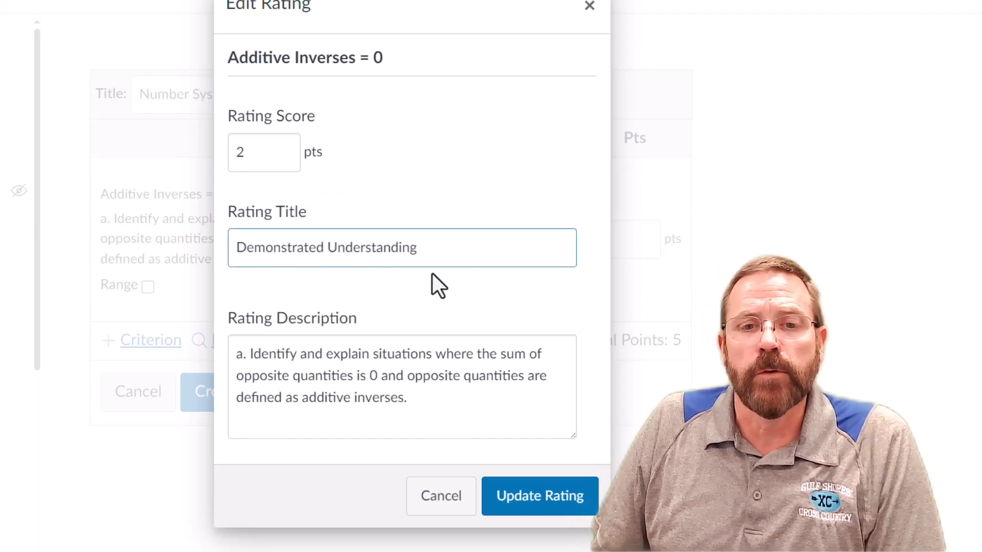
pyautogui.moveTo(462, 407); pyautogui.dragTo(221, 335)
pyautogui.hotkey('ctrl', 'c')
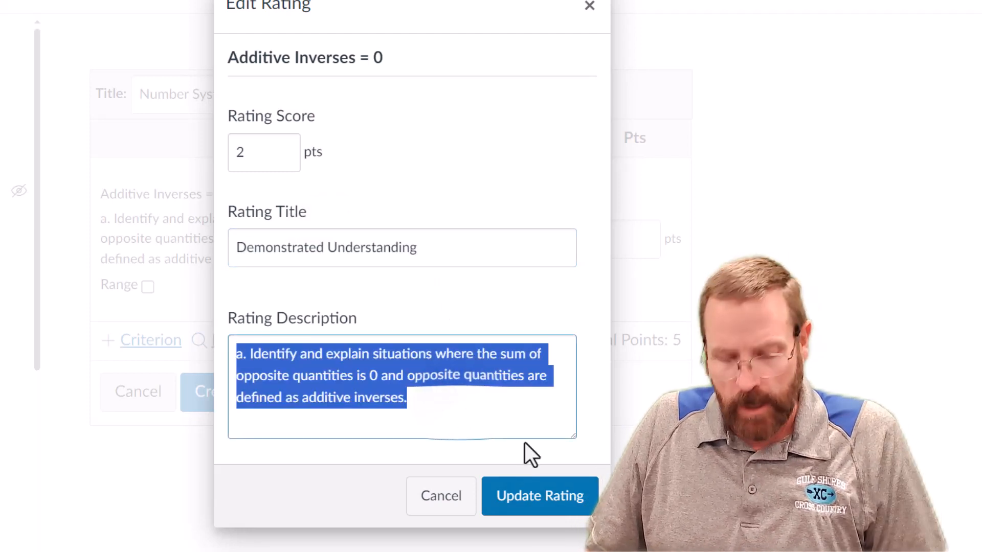
pyautogui.click(527, 507)
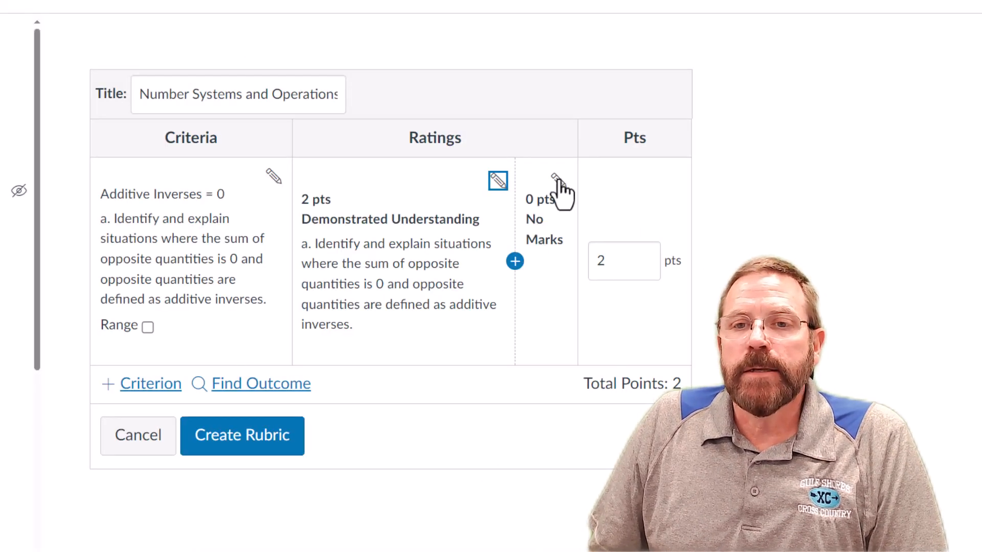
# Step: Add a 1-point rating between the two existing ones, titled "Demonstrated Partial Understanding", with the 2-point rating's description
pyautogui.click(515, 262)
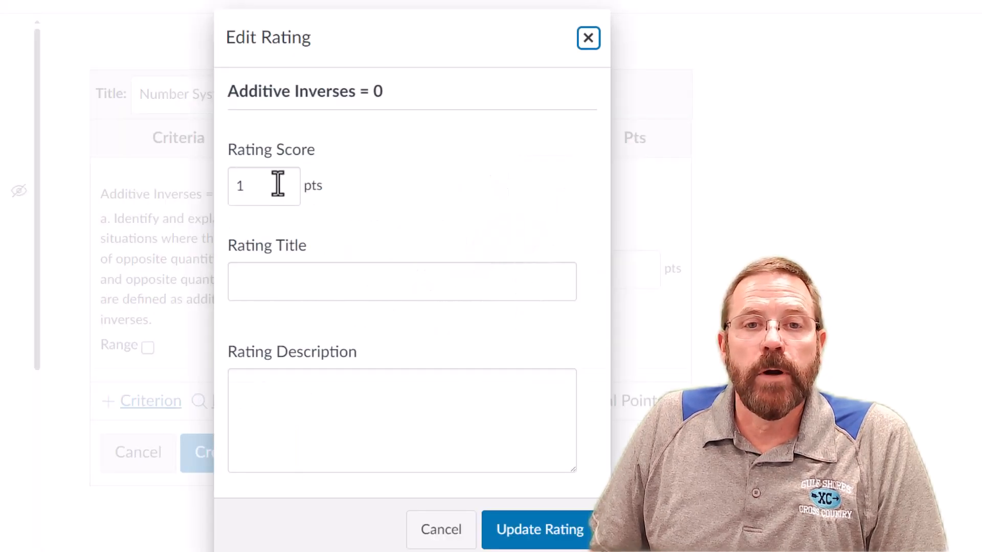
pyautogui.click(320, 418)
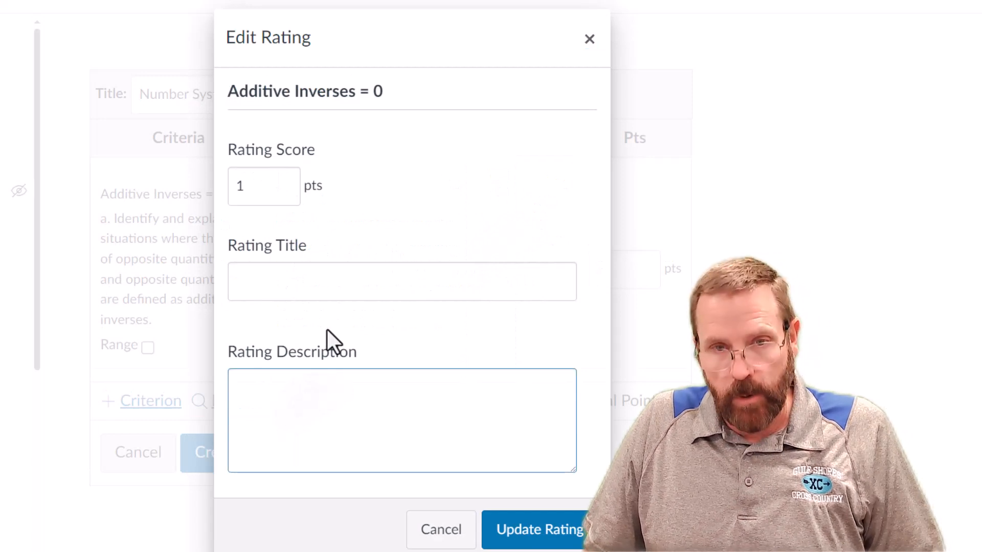
pyautogui.hotkey('ctrl', 'v')
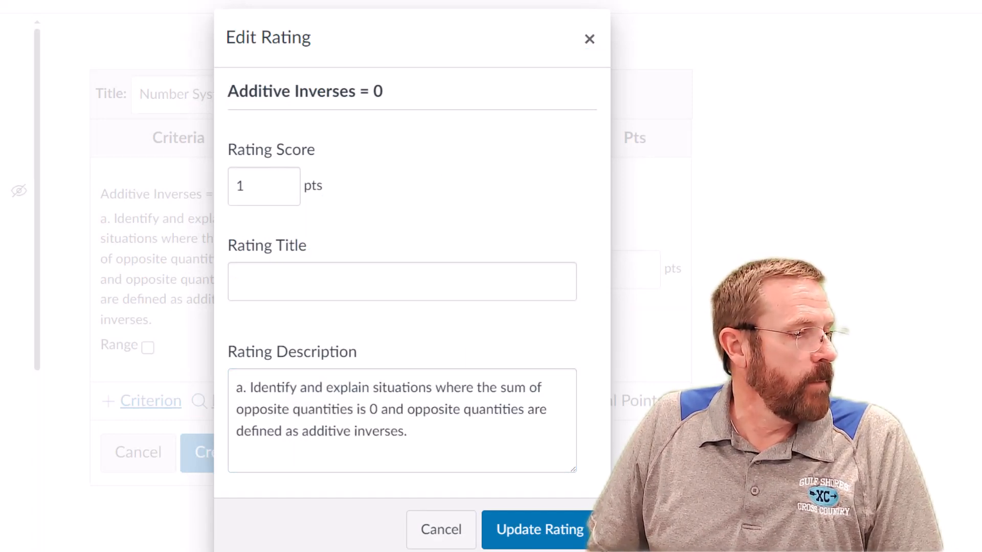
pyautogui.click(316, 279)
pyautogui.write('Demonstrated Partial Understanding')
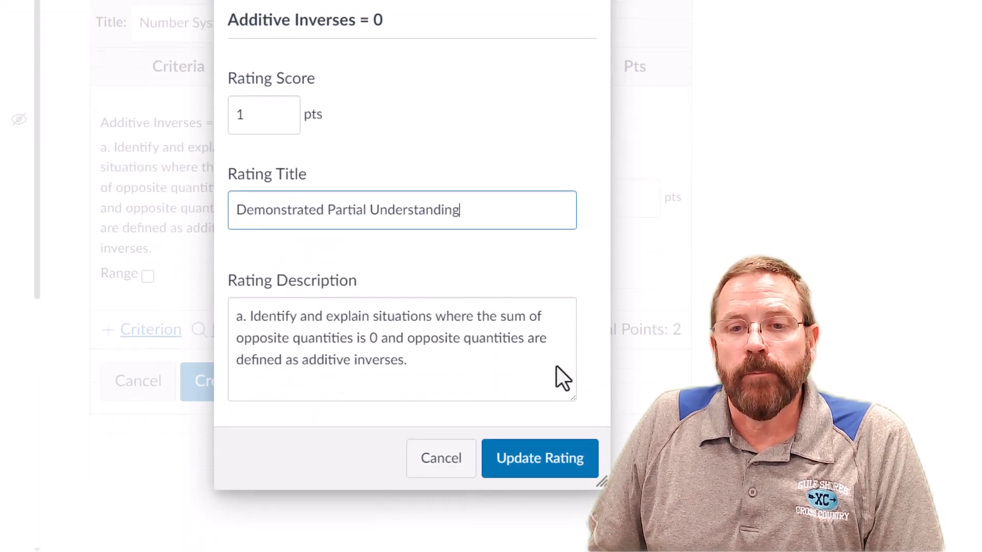
pyautogui.click(536, 465)
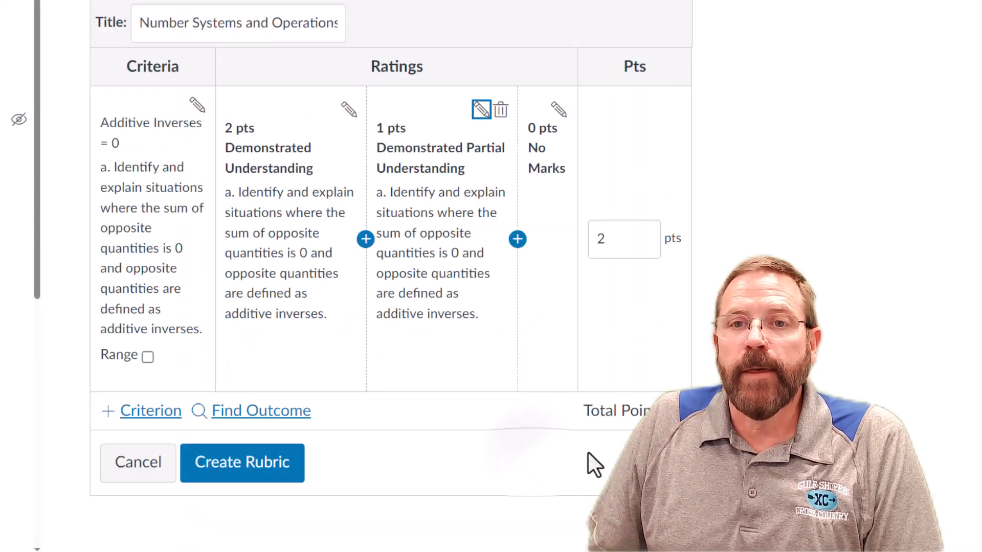
# Step: Open the 0-point No Marks rating for editing
pyautogui.click(558, 109)
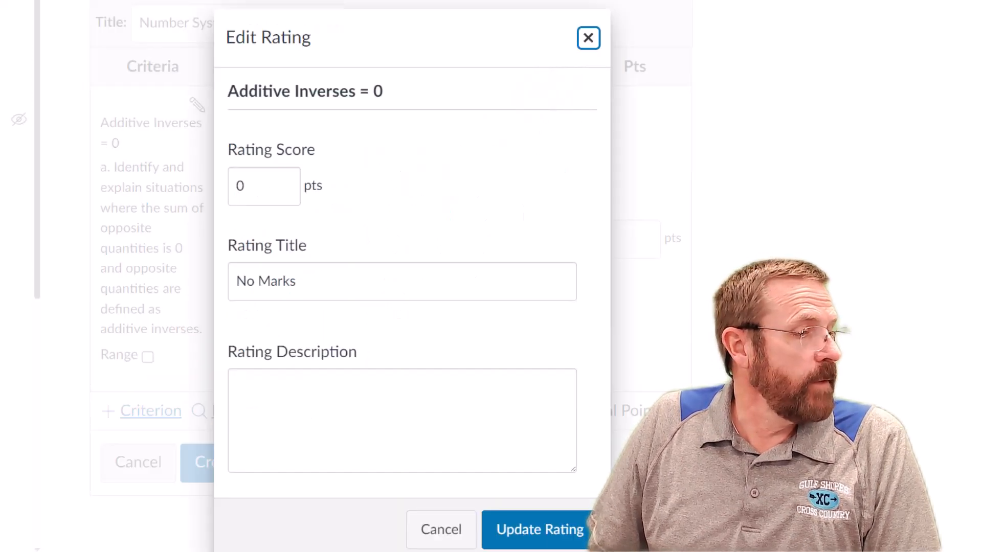
pyautogui.click(447, 437)
pyautogui.write('Demonstrated Partial Understanding')
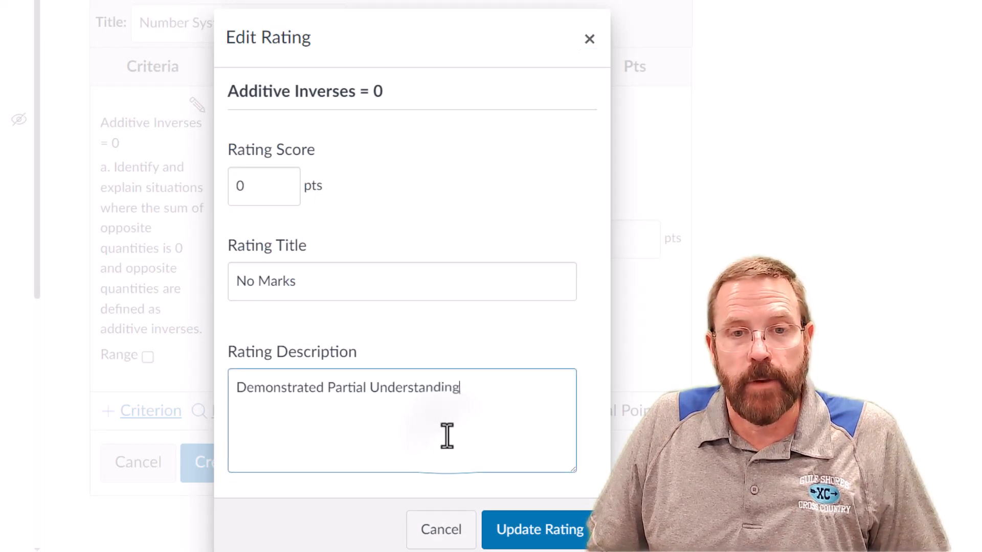
pyautogui.hotkey('ctrl', 'z')
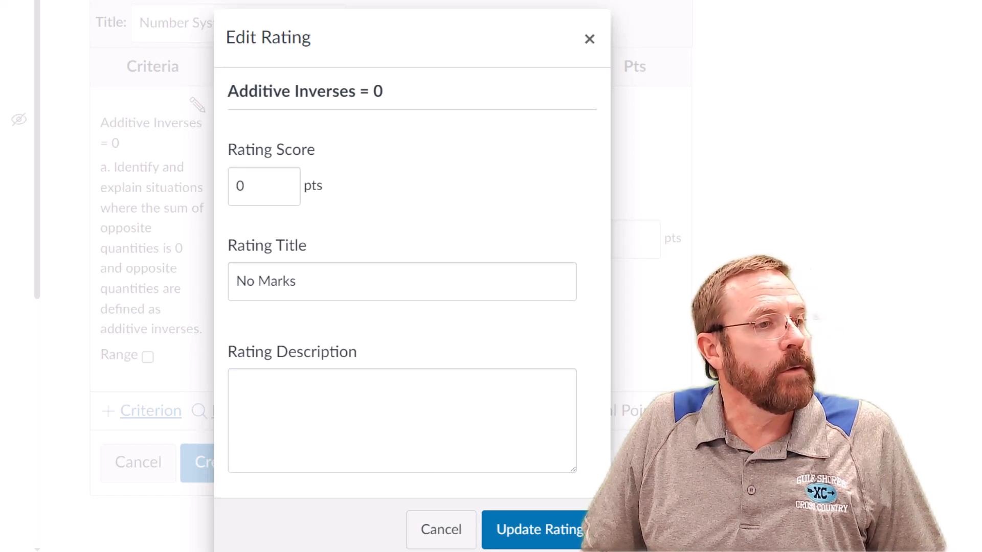
pyautogui.click(366, 416)
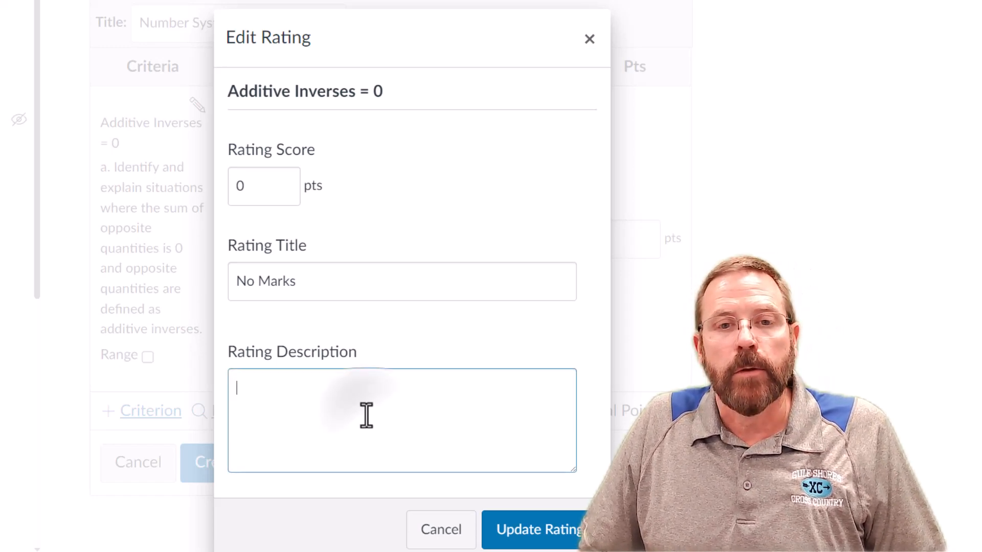
# Step: Retitle the 0-point rating "Did not Demonstrate Understanding" and give it the same additive inverses description as the other ratings
pyautogui.moveTo(317, 284); pyautogui.dragTo(147, 281)
pyautogui.write('Did not Demonstrate Understanding')
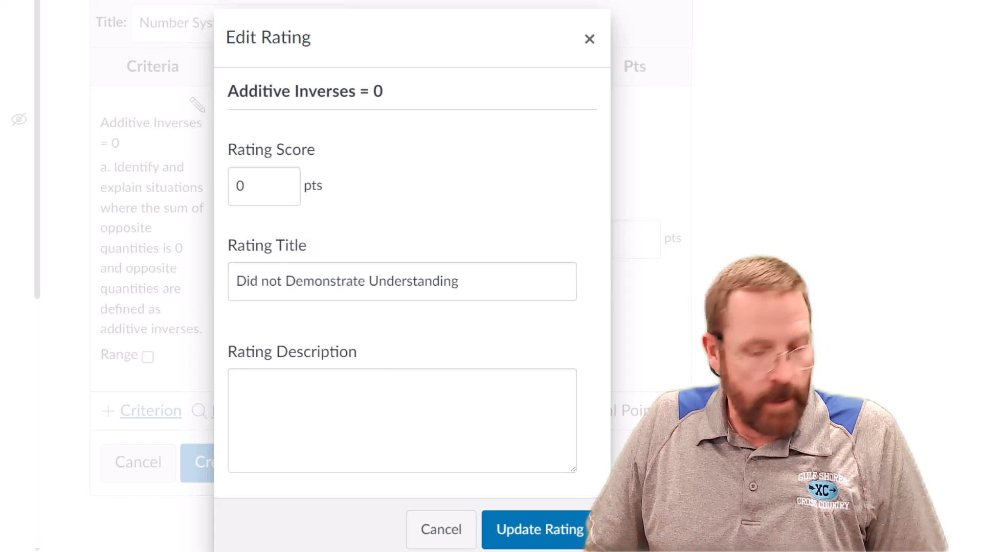
pyautogui.click(444, 432)
pyautogui.write('a. Identify and explain situations where the sum of opposite quantities is 0 and opposite quantities are defined as additive inverses.')
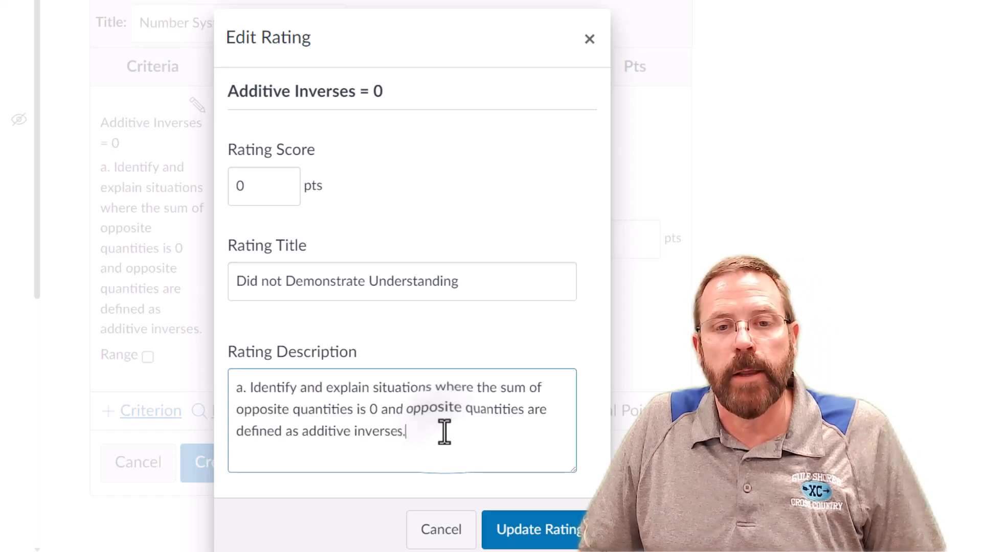
pyautogui.click(537, 534)
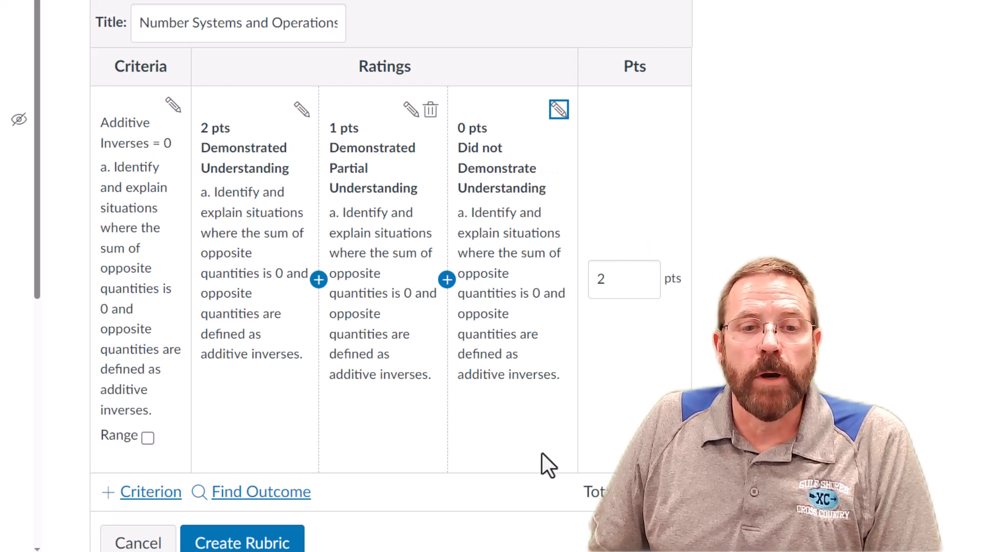
# Step: Add a second criterion to the rubric by duplicating "Additive Inverses = 0"
pyautogui.scroll(-1, 541, 453)
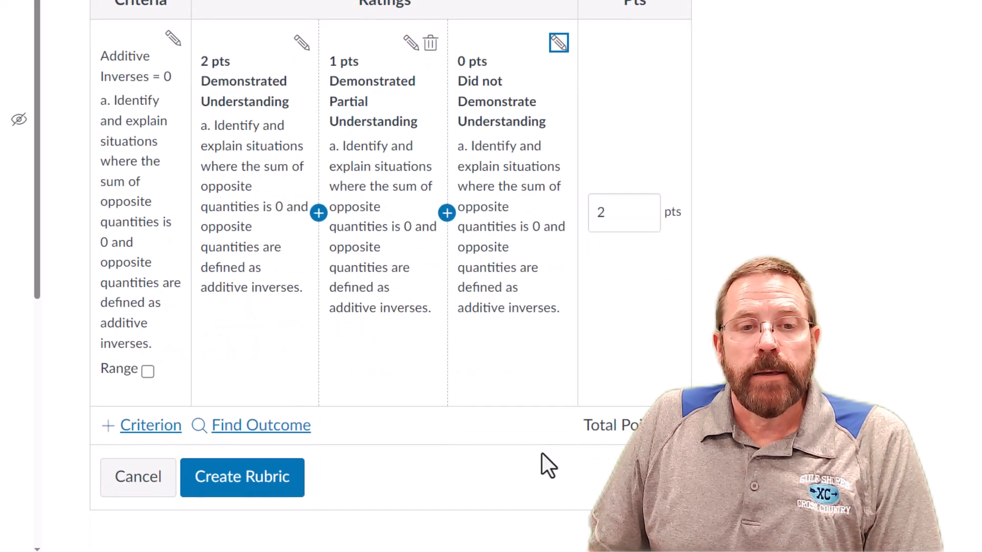
pyautogui.click(149, 432)
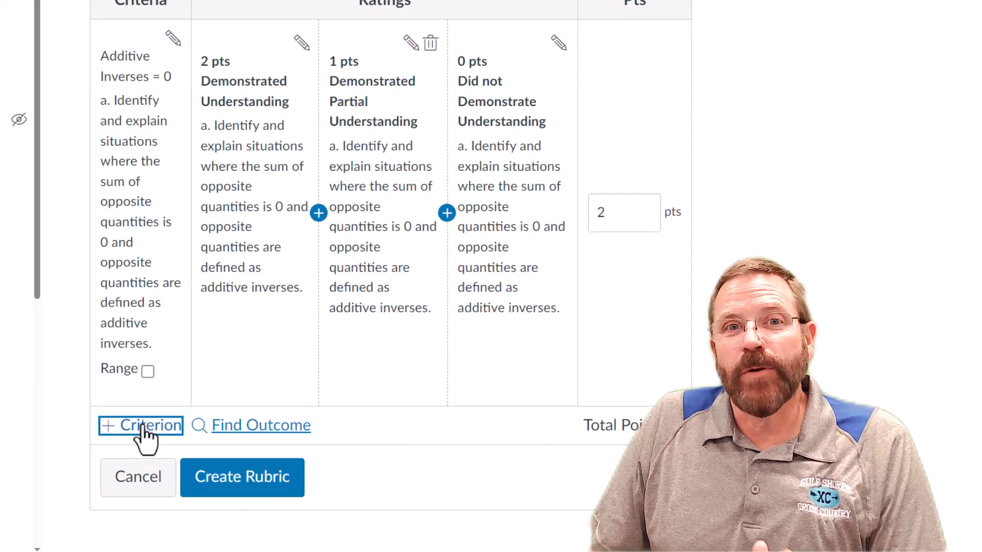
pyautogui.click(148, 434)
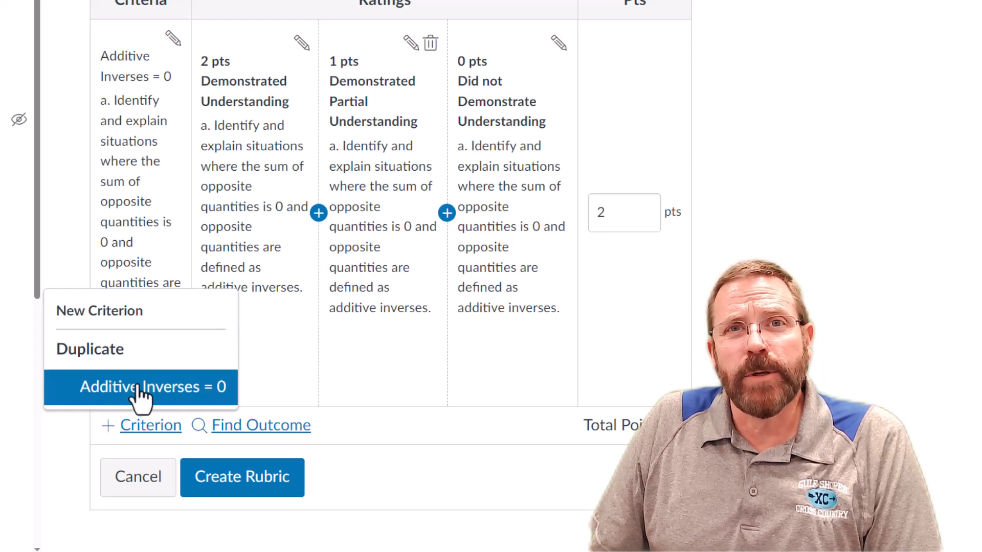
pyautogui.click(137, 396)
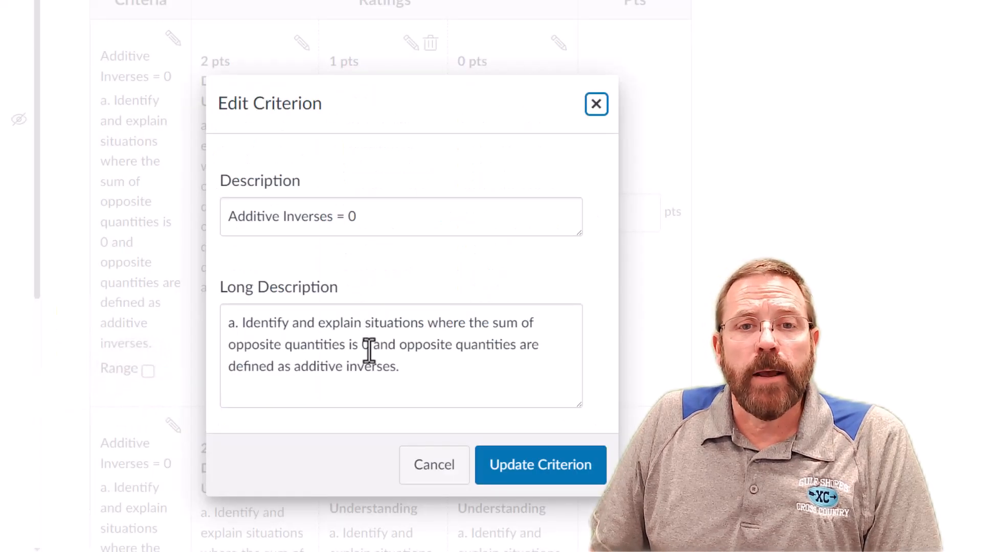
# Step: Describe the duplicated criterion as "Using a Number Line", with standard b on interpreting the sum of two or more rational numbers as long description
pyautogui.moveTo(388, 215); pyautogui.dragTo(154, 241)
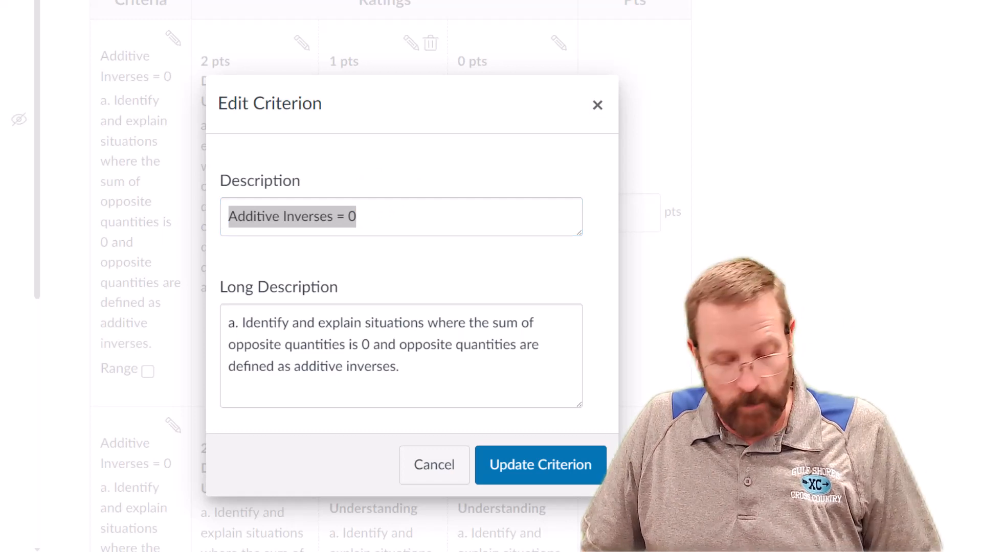
pyautogui.moveTo(432, 221); pyautogui.dragTo(407, 221)
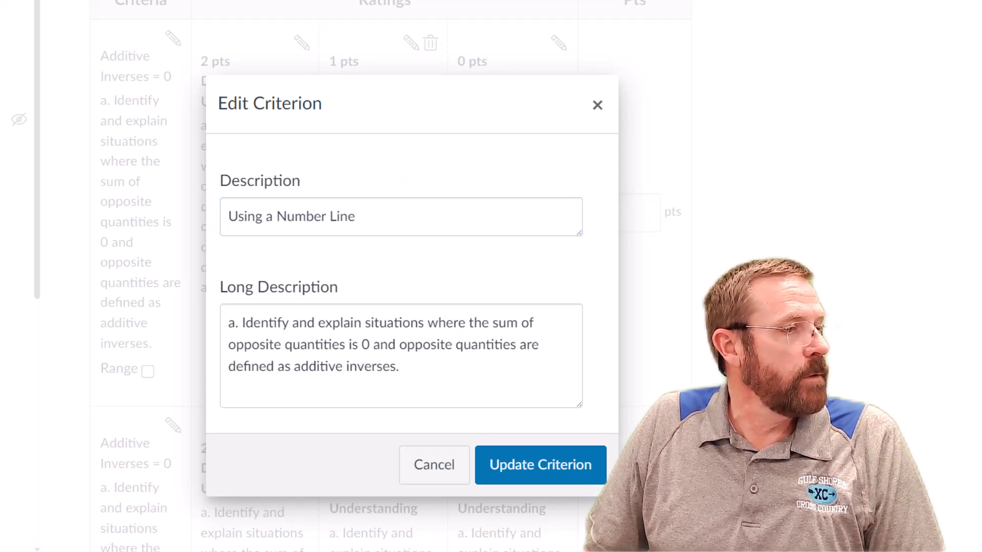
pyautogui.moveTo(432, 366); pyautogui.dragTo(202, 325)
pyautogui.write('b. Interpret the sum of two or more rational numbers, by using a number line and in real-world contexts.')
pyautogui.click(521, 468)
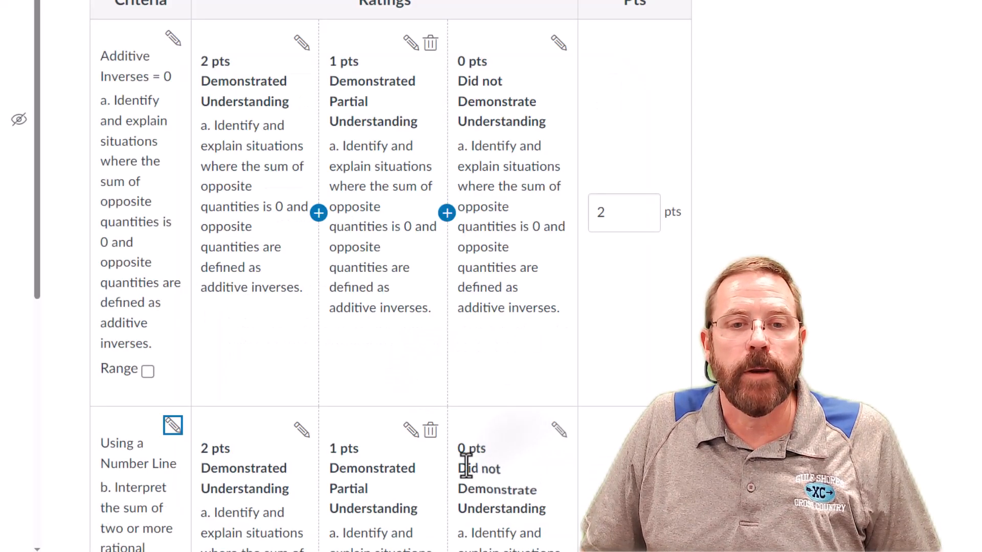
# Step: Replace the 2-point rating's description of "Using a Number Line" with the criterion's standard b text
pyautogui.scroll(-5, 450, 455)
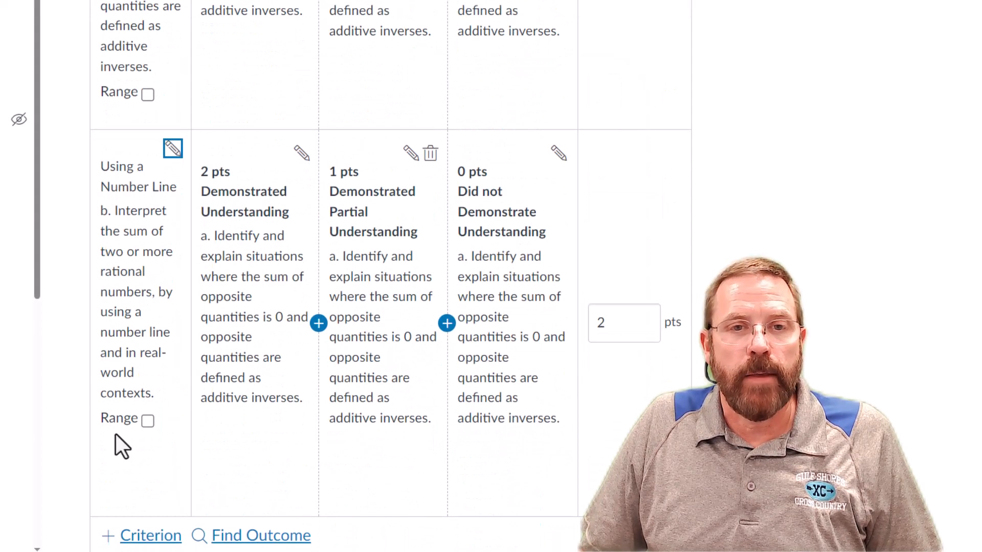
pyautogui.click(301, 153)
pyautogui.moveTo(450, 444); pyautogui.dragTo(189, 333)
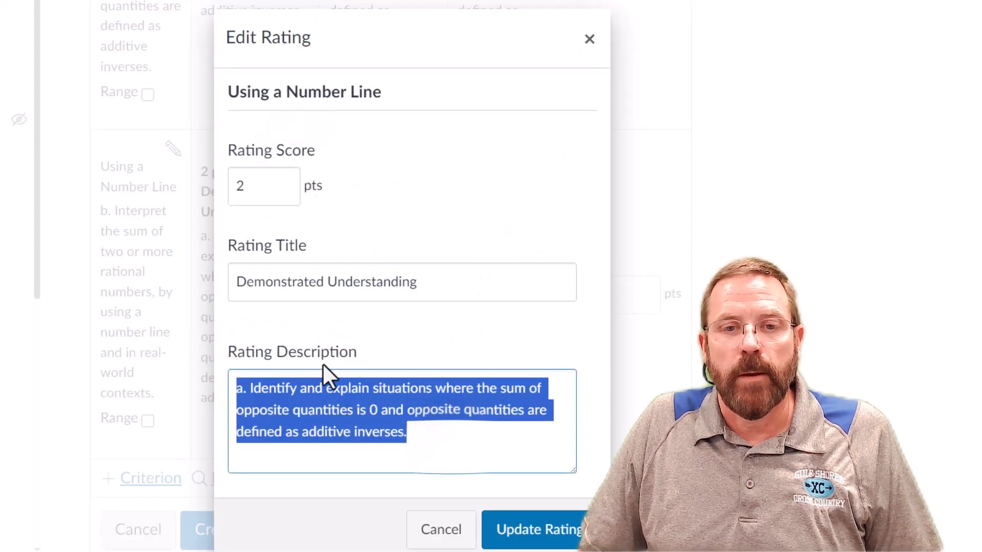
pyautogui.write('b. Interpret the sum of two or more rational numbers, by using a number line and in real-world contexts.')
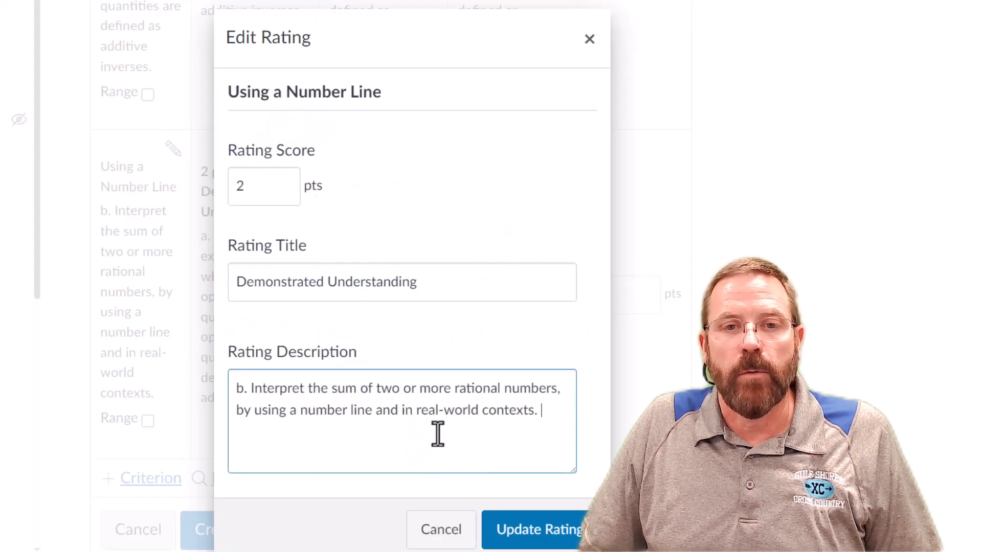
pyautogui.click(524, 532)
# Step: Replace the 1-point rating's description of "Using a Number Line" with the standard b text on interpreting sums of rational numbers
pyautogui.click(407, 153)
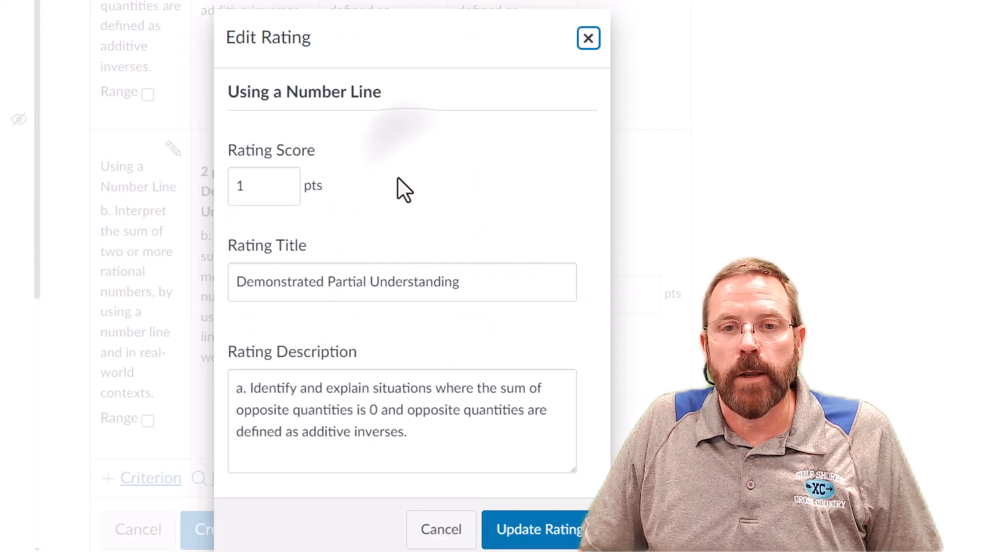
pyautogui.moveTo(449, 457); pyautogui.dragTo(219, 390)
pyautogui.write('b. Interpret the sum of two or more rational numbers, by using a number line and in real-world contexts.')
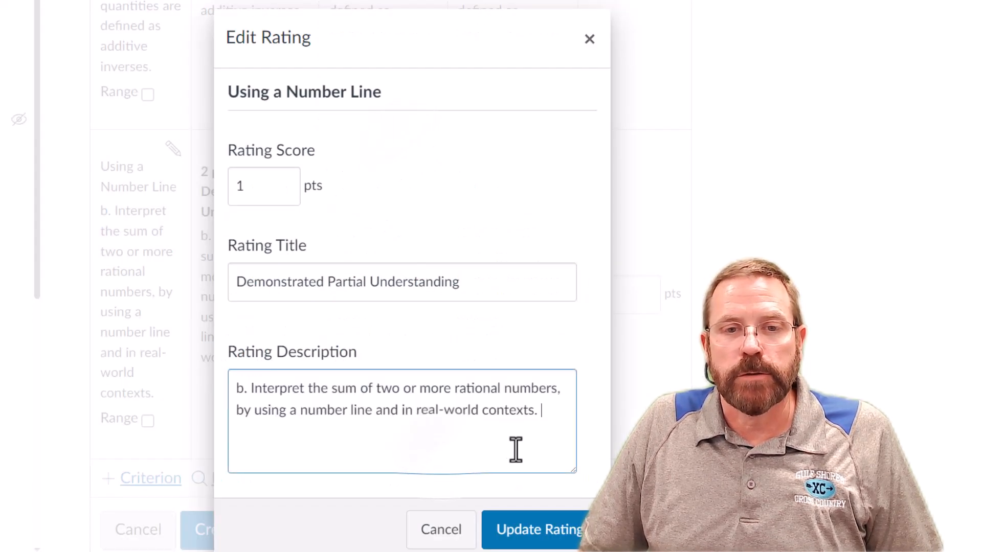
pyautogui.click(552, 532)
# Step: Give the 0-point rating of "Using a Number Line" the same standard b description
pyautogui.click(556, 155)
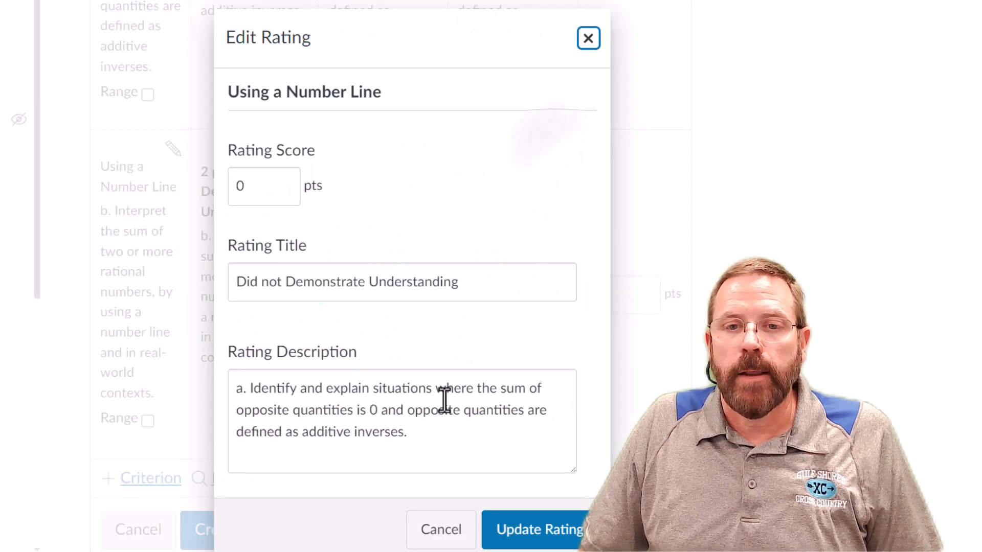
pyautogui.moveTo(441, 453); pyautogui.dragTo(214, 383)
pyautogui.write('b. Interpret the sum of two or more rational numbers, by using a number line and in real-world contexts.')
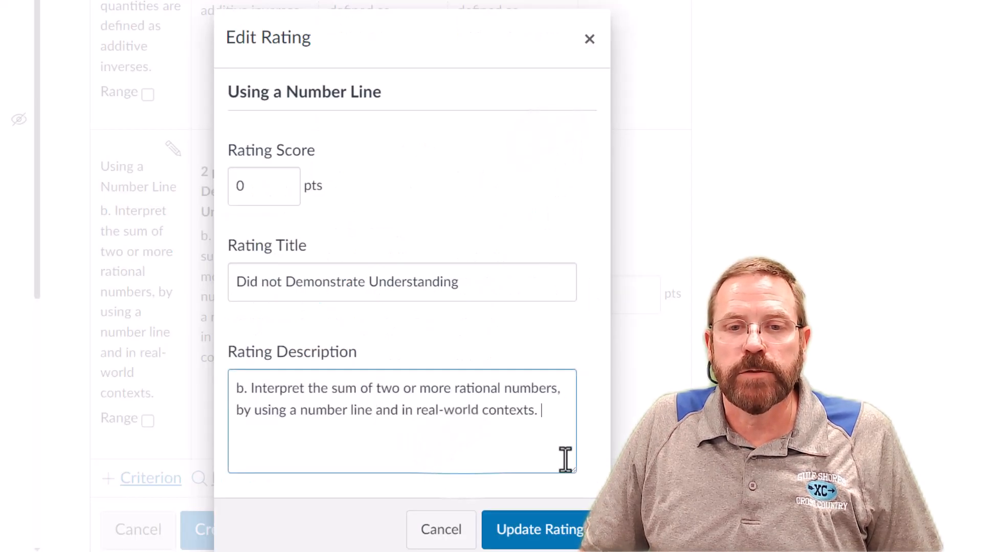
pyautogui.click(546, 531)
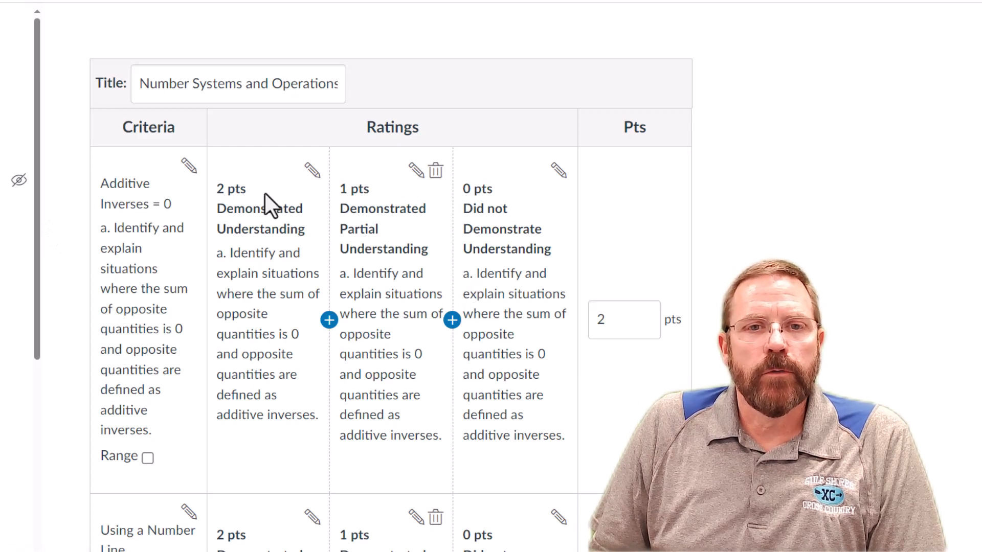
# Step: Review the rubric's criteria from "Additive Inverses = 0" to "Multiply Rational Numbers" and create the rubric
pyautogui.scroll(-2, 417, 245)
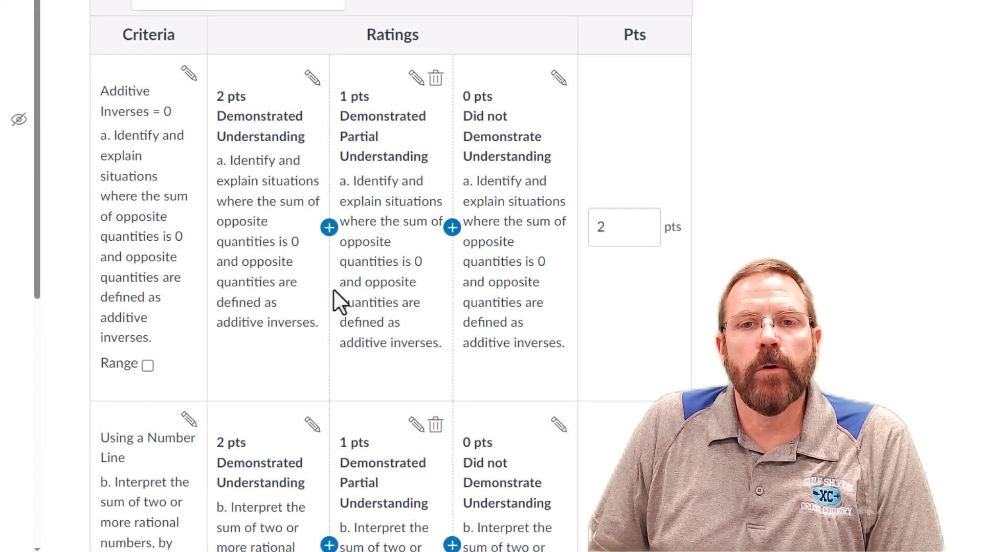
pyautogui.scroll(-5, 200, 236)
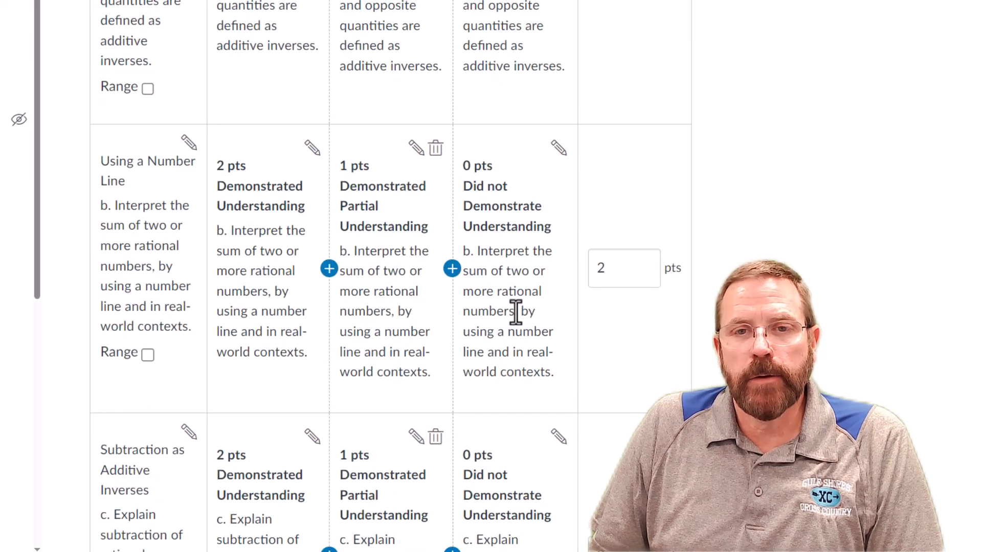
pyautogui.scroll(-4, 515, 313)
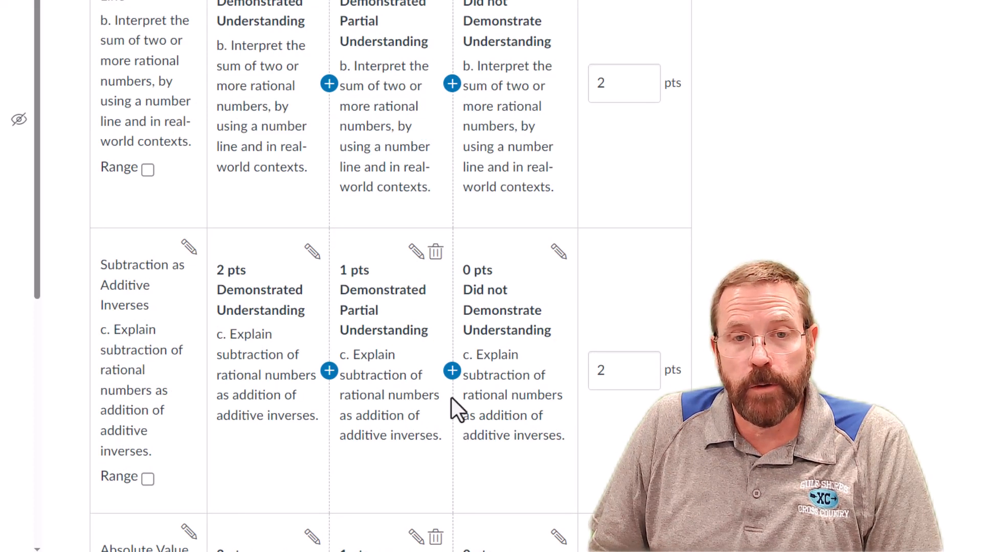
pyautogui.scroll(-15, 451, 398)
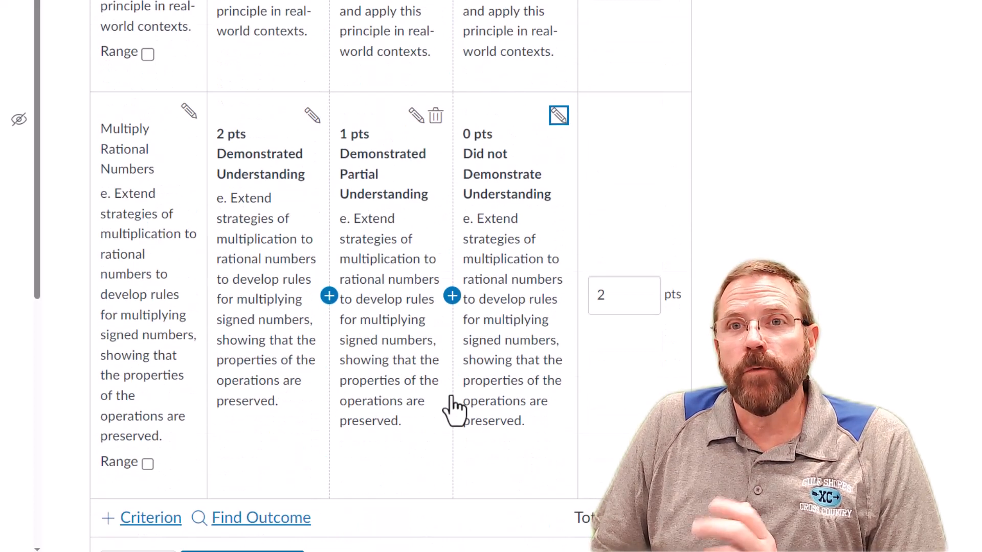
pyautogui.scroll(-2, 453, 409)
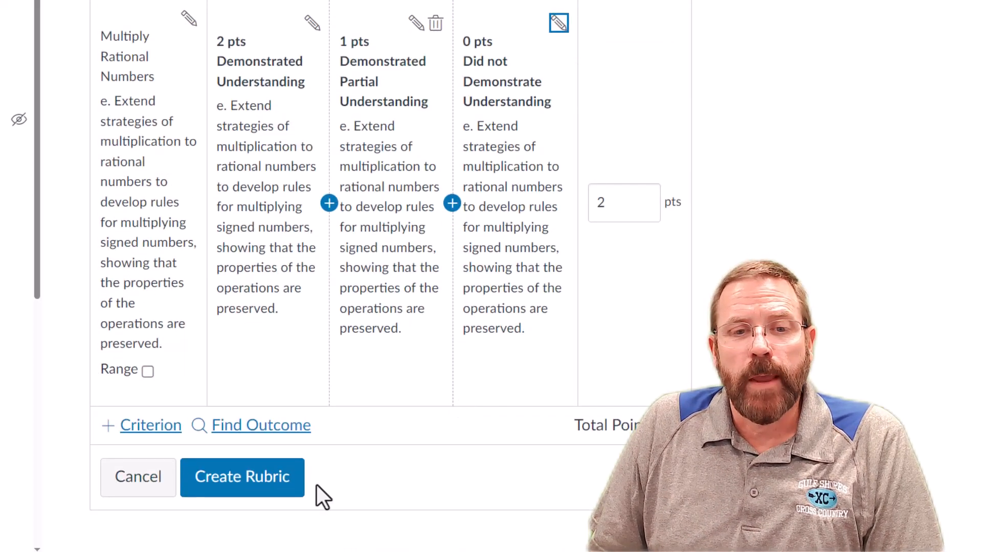
pyautogui.click(242, 484)
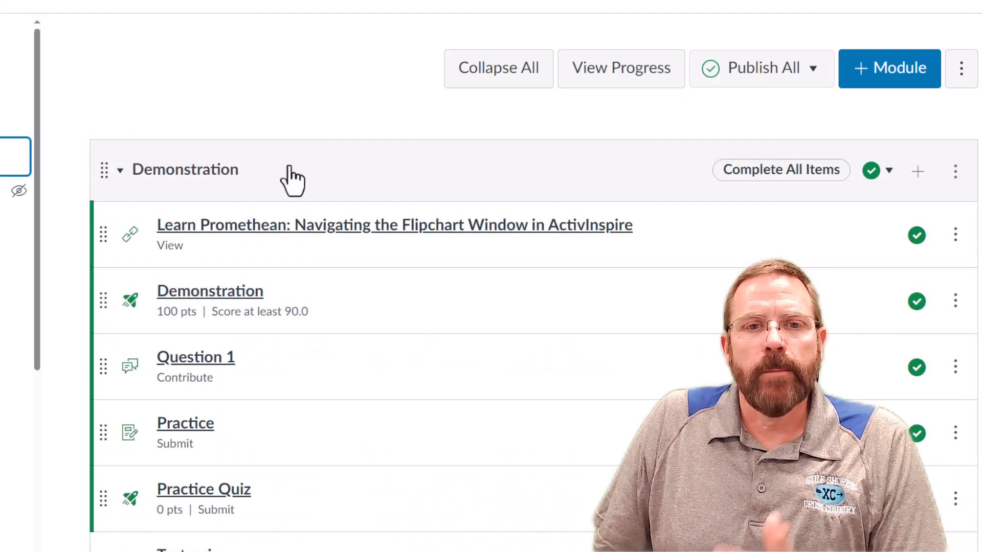
# Step: Open the 100-point Demonstration quiz from the Demonstration module and go to its rubric section
pyautogui.scroll(-2, 358, 420)
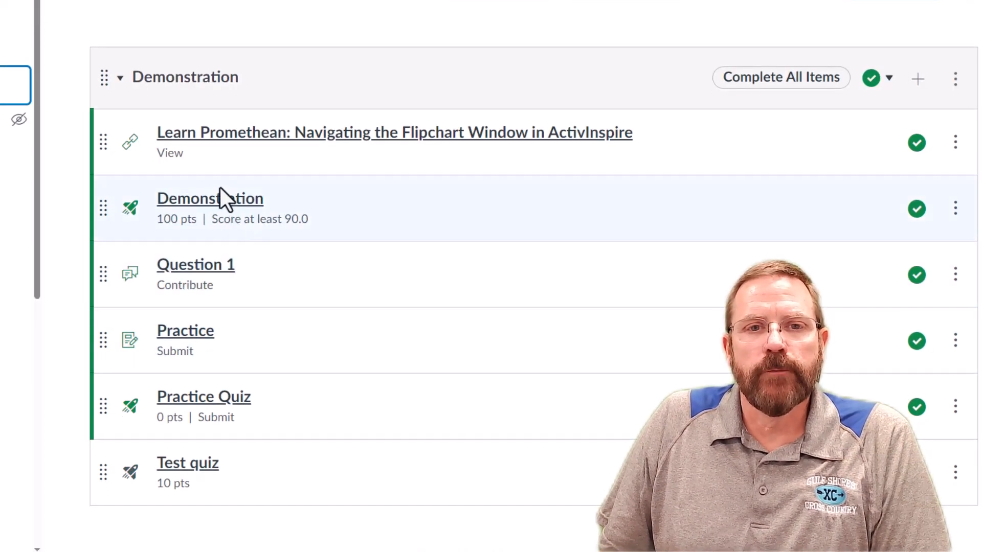
pyautogui.click(216, 205)
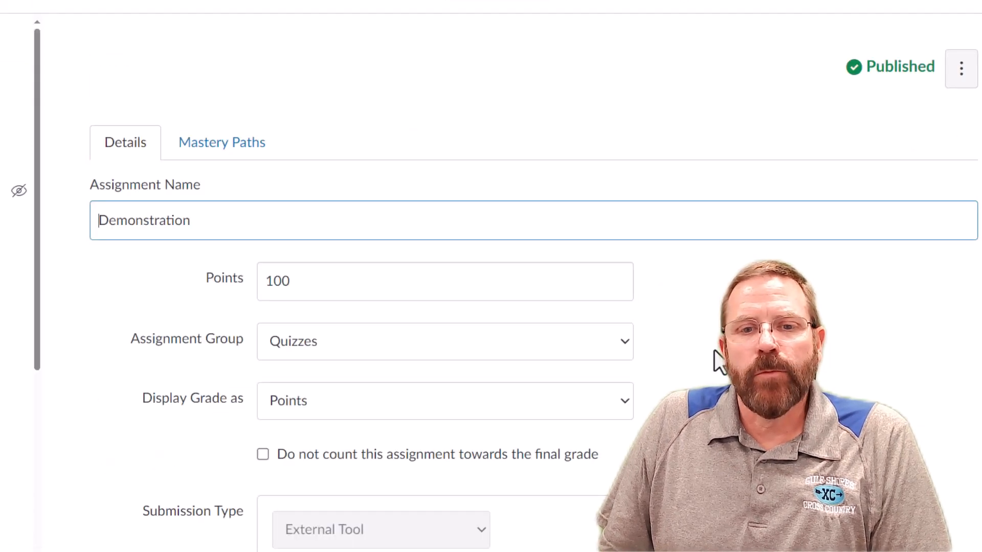
pyautogui.scroll(-5, 714, 353)
pyautogui.scroll(-11, 715, 351)
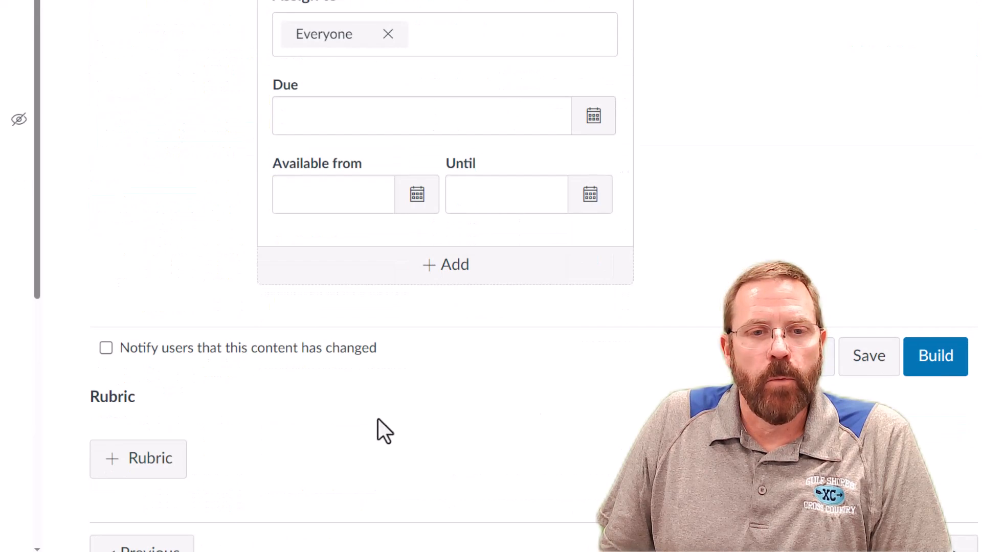
# Step: Add the existing "Number Systems and Operations" rubric from the Canvas Training 2 course to the Demonstration quiz
pyautogui.click(138, 462)
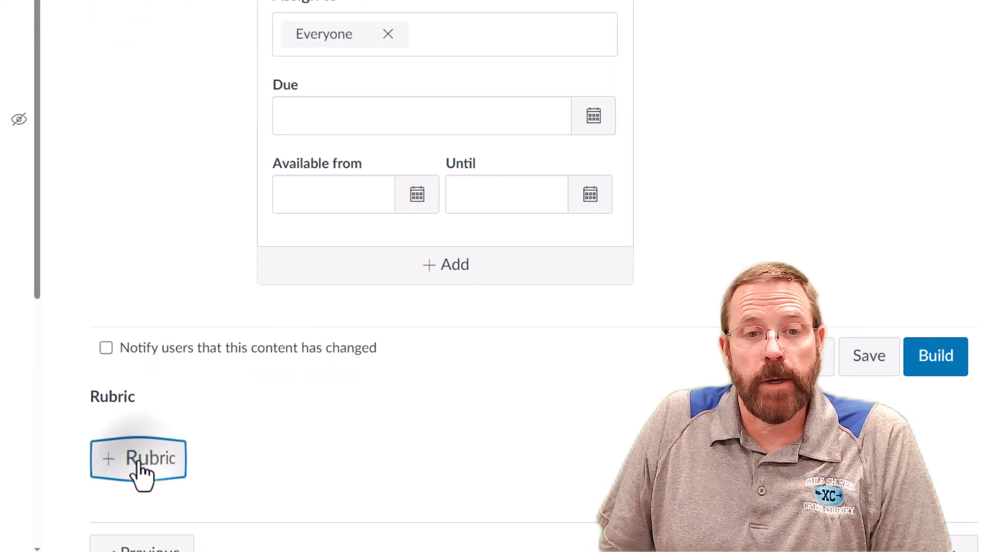
pyautogui.scroll(-7, 417, 434)
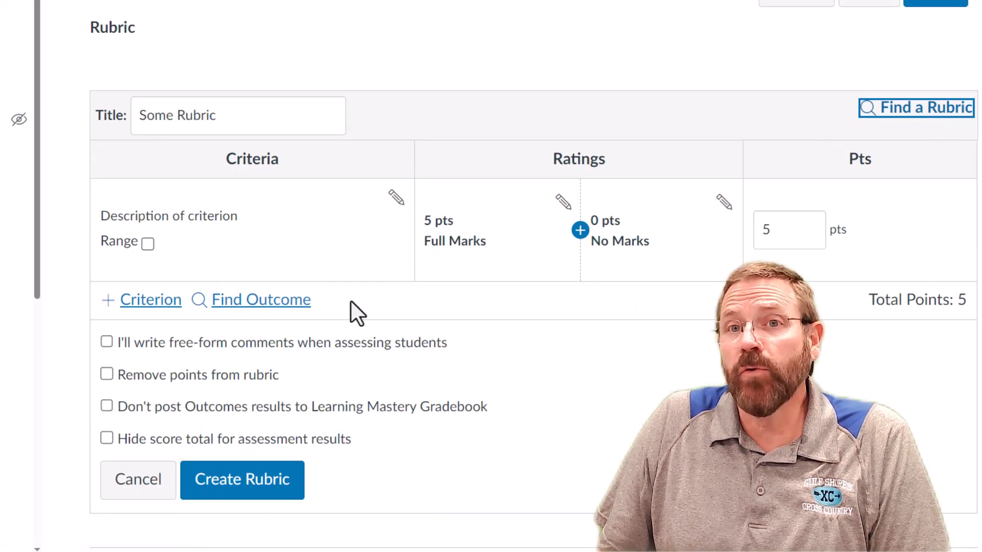
pyautogui.click(917, 110)
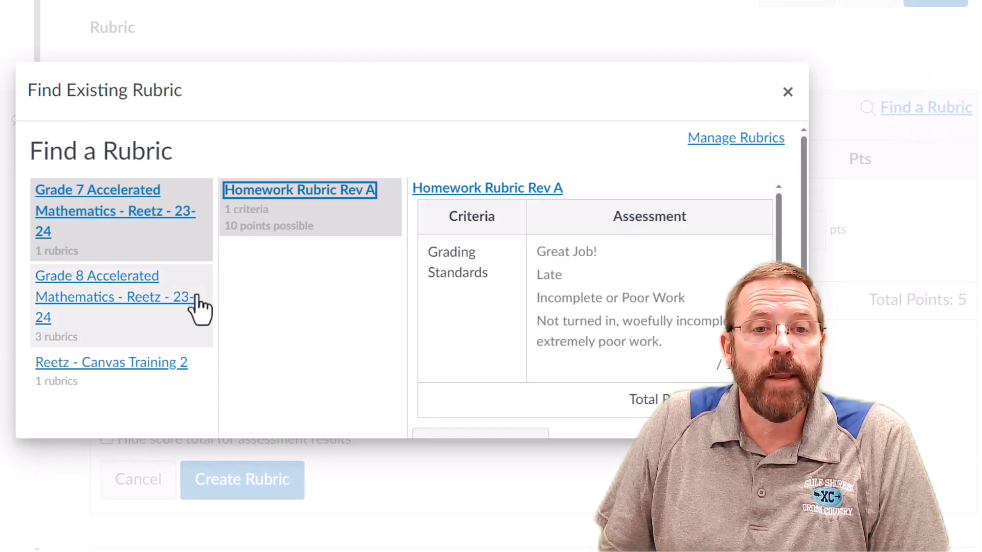
pyautogui.click(88, 371)
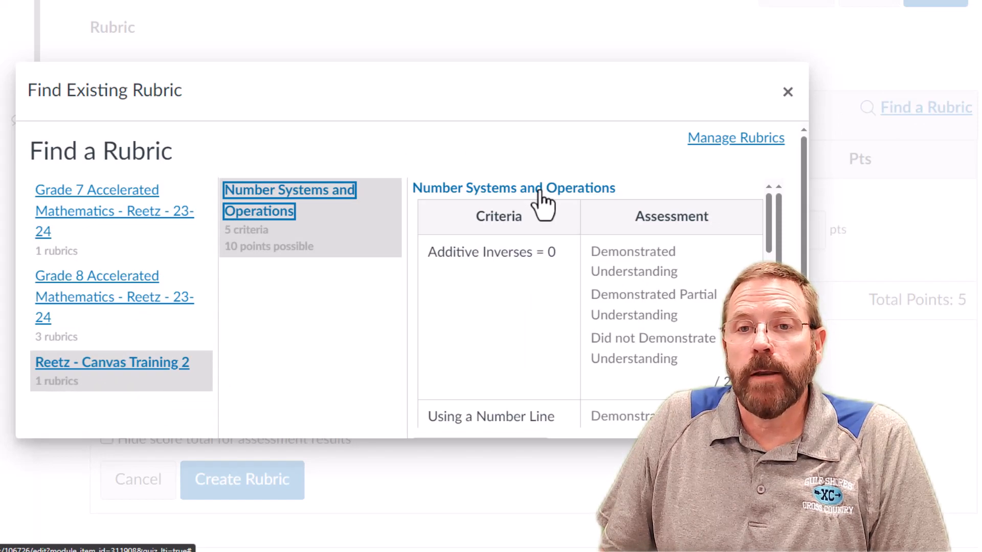
pyautogui.click(539, 189)
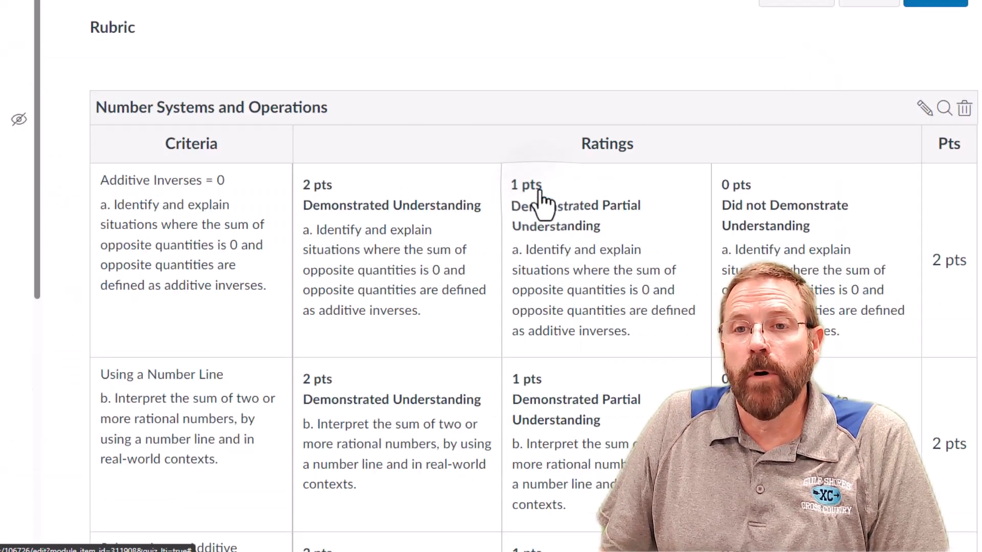
# Step: Edit the attached rubric to use it for assignment grading and update it, leaving the quiz's points different from the rubric's
pyautogui.scroll(-3, 837, 283)
pyautogui.scroll(-10, 836, 283)
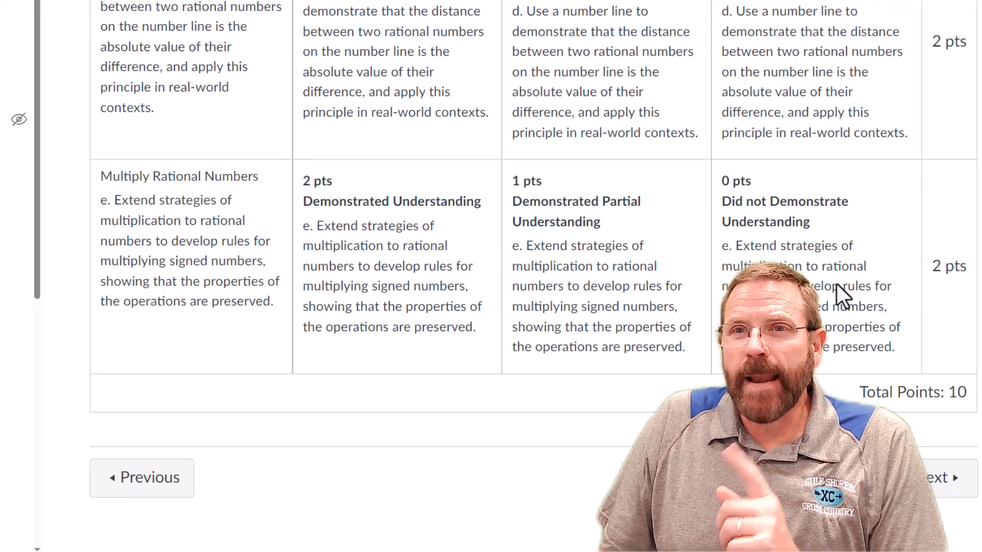
pyautogui.scroll(10, 837, 284)
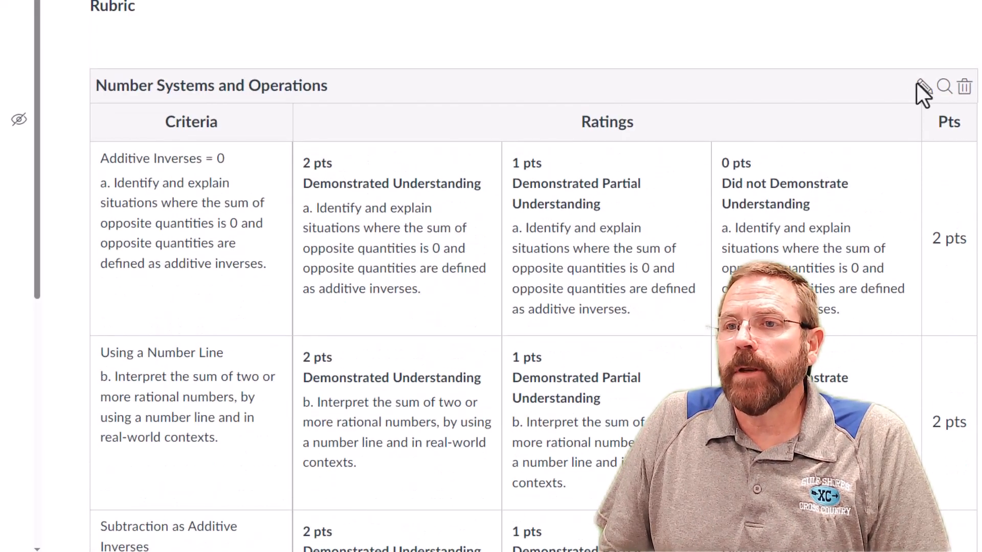
pyautogui.click(921, 86)
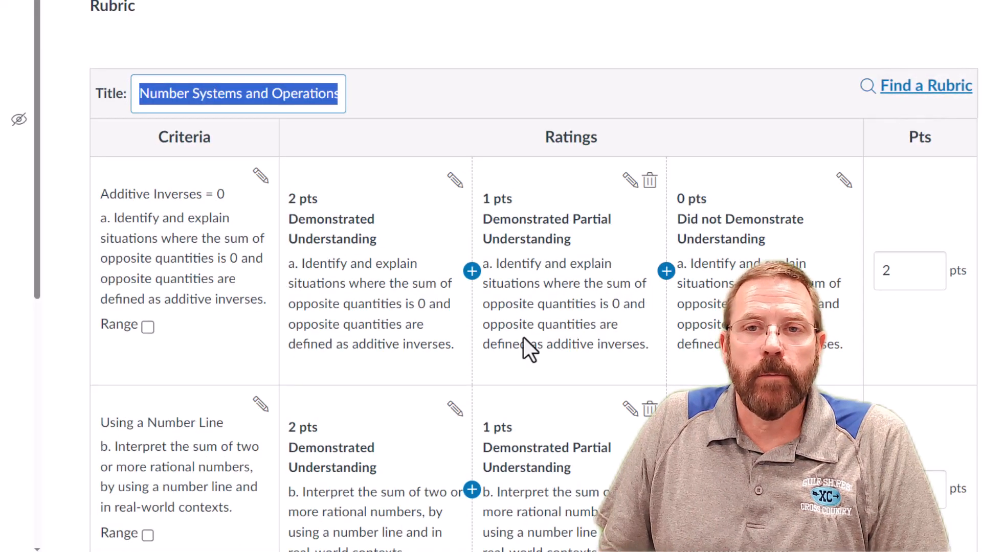
pyautogui.scroll(-8, 526, 342)
pyautogui.scroll(-12, 523, 337)
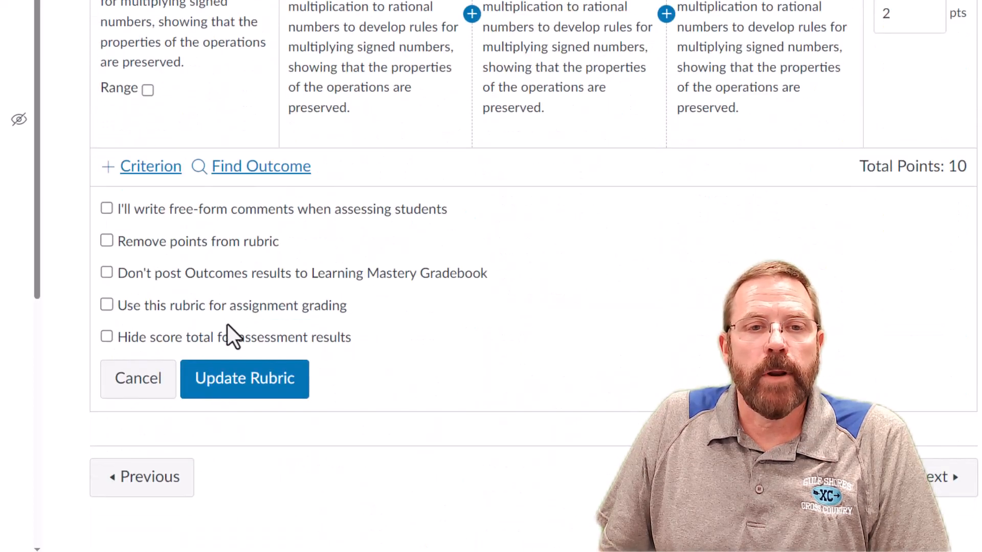
pyautogui.click(149, 303)
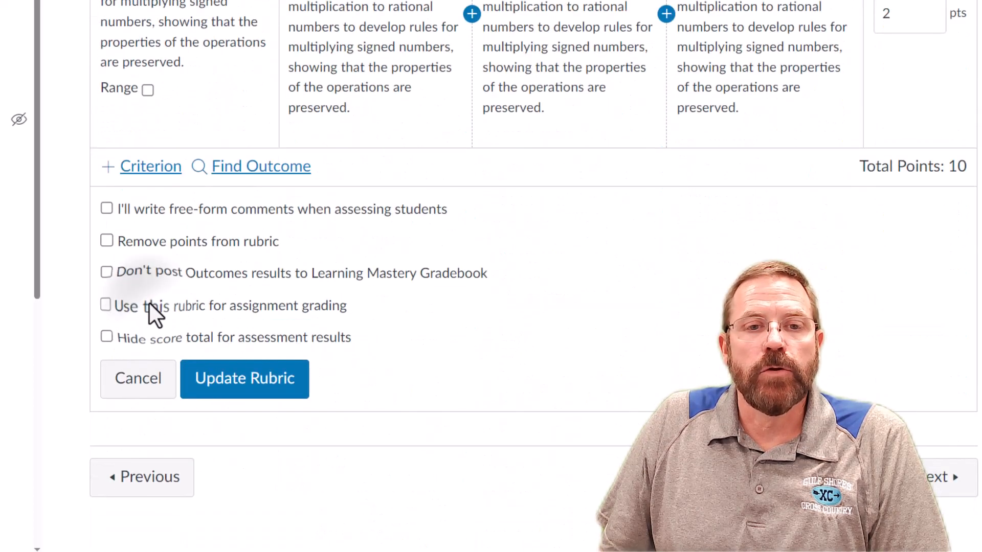
pyautogui.click(250, 385)
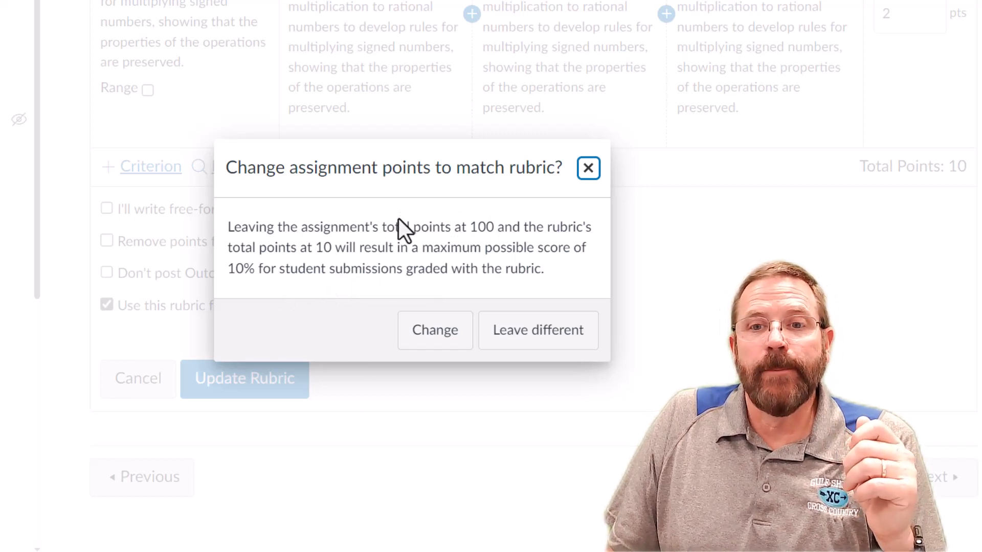
pyautogui.click(531, 347)
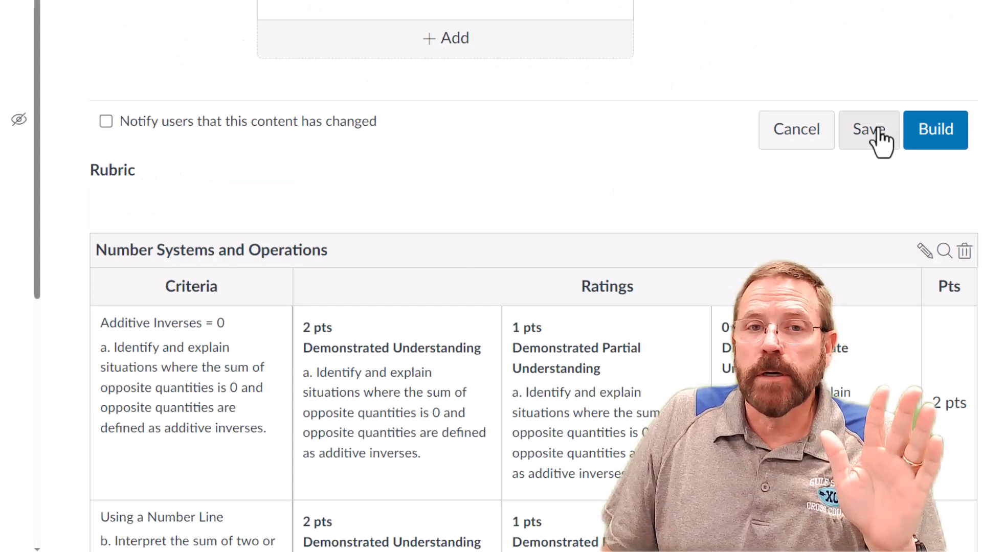
# Step: Save the Demonstration quiz settings with the attached rubric
pyautogui.scroll(-9, 533, 276)
pyautogui.scroll(15, 533, 276)
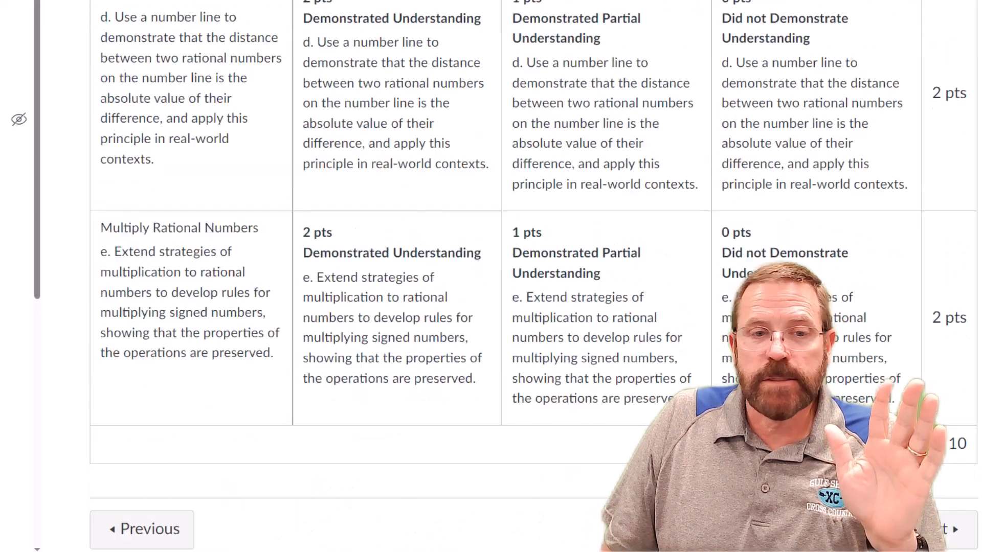
pyautogui.scroll(-7, 884, 373)
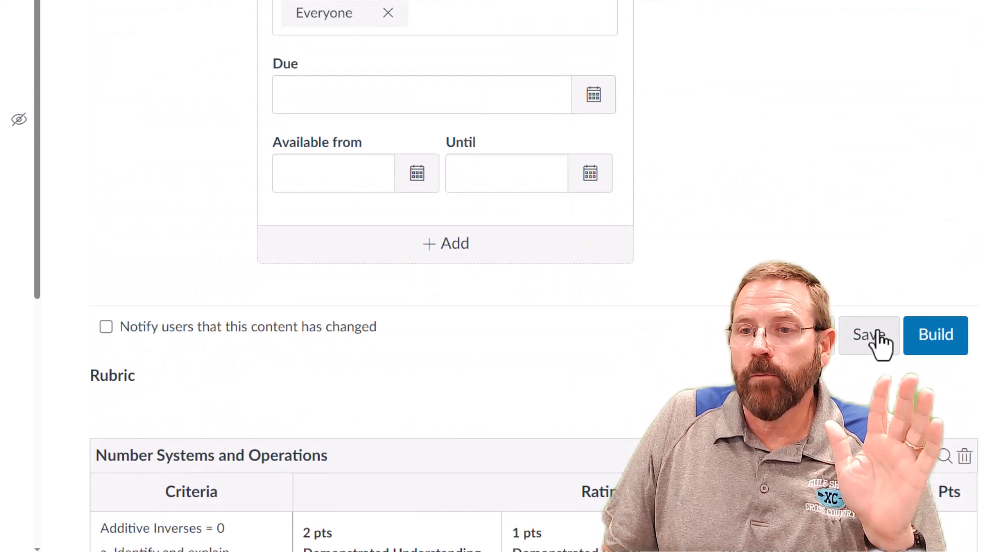
pyautogui.click(878, 336)
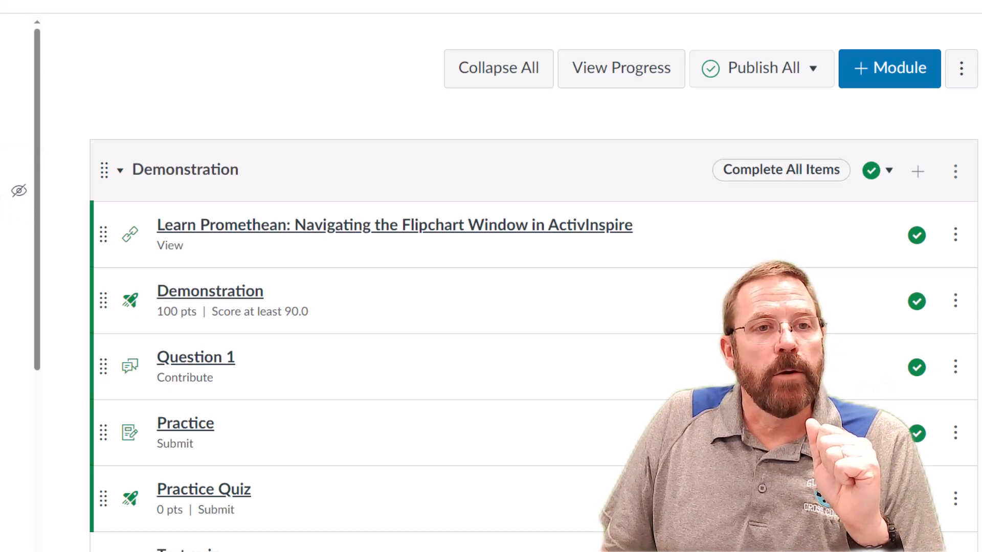
# Step: Open the Demonstration quiz in SpeedGrader from the course gradebook and display its rubric in a widened grading pane
pyautogui.click(6, 156)
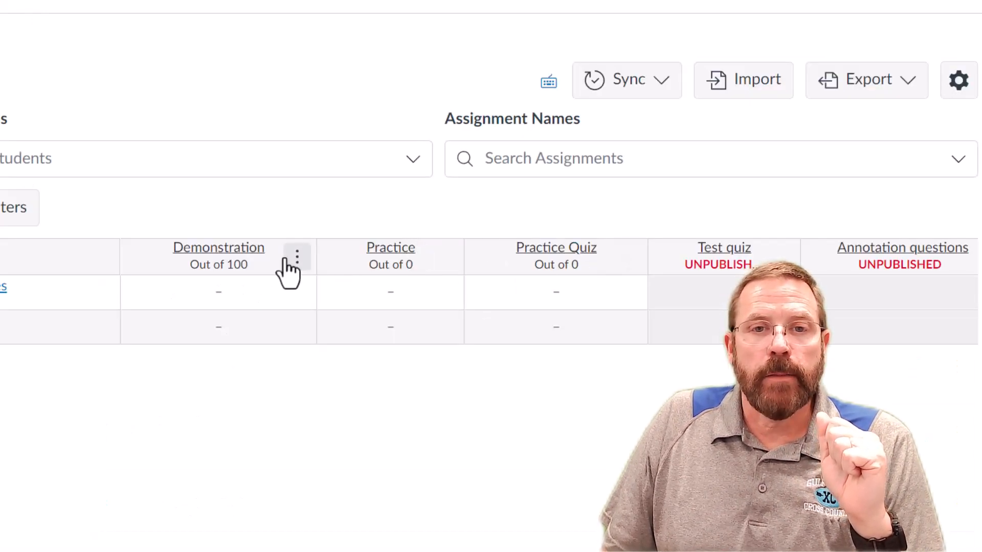
pyautogui.click(297, 258)
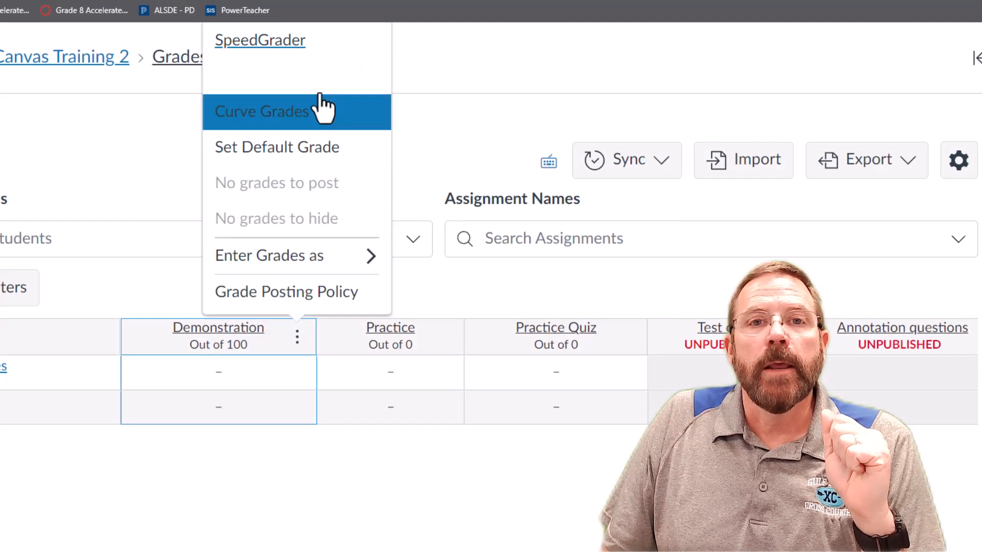
pyautogui.click(298, 48)
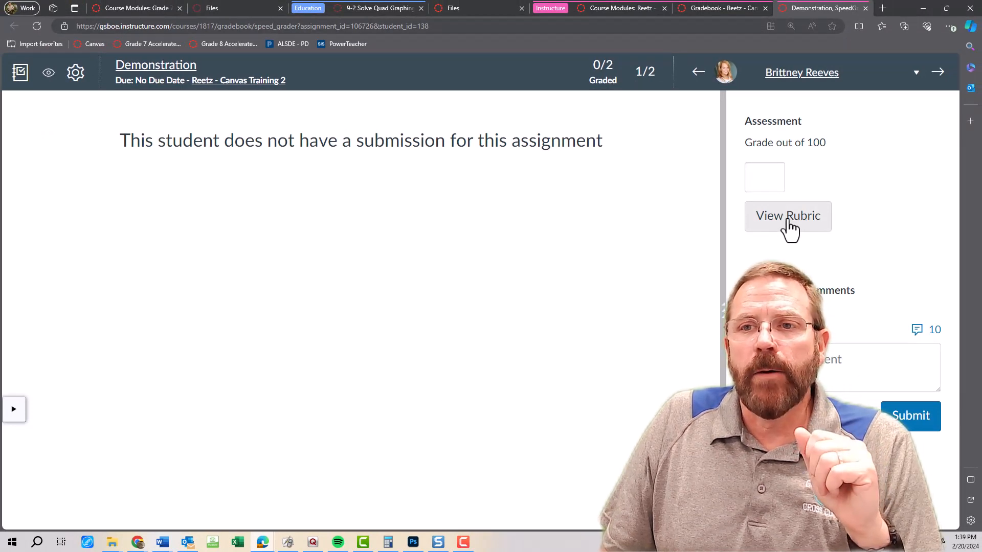
pyautogui.click(788, 220)
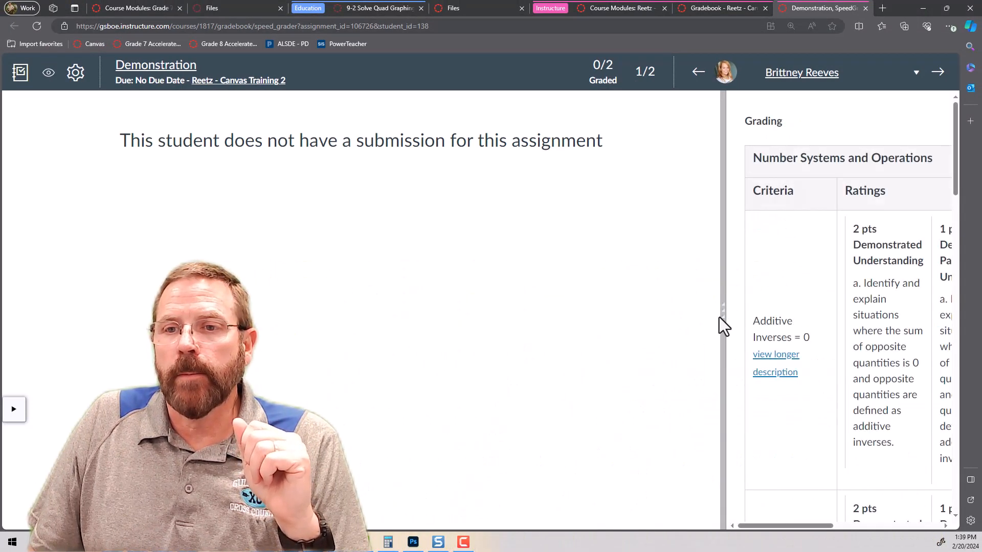
pyautogui.moveTo(723, 322); pyautogui.dragTo(456, 313)
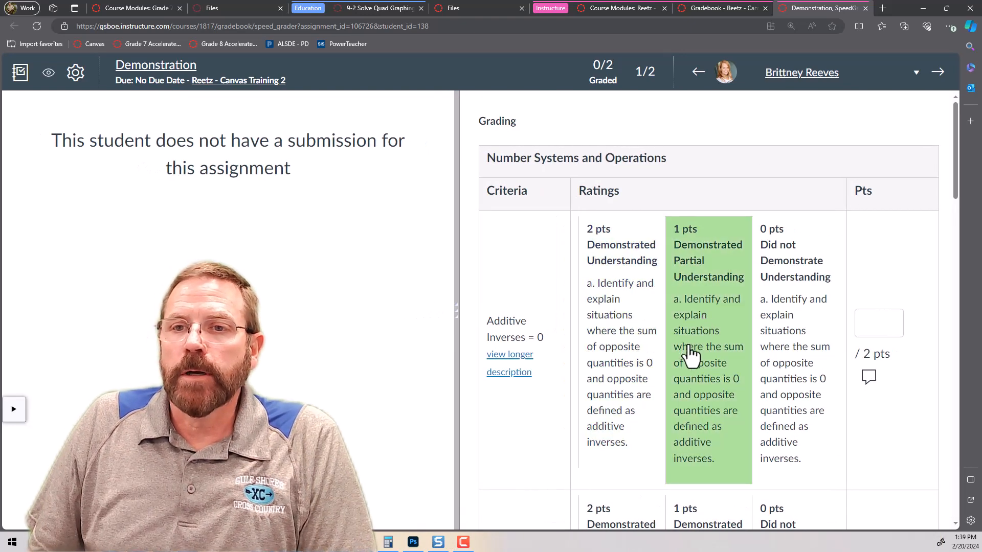
# Step: Rate "Additive Inverses = 0" 1 point, "Using a Number Line" 2 points and "Subtraction as Additive Inverses" 0 points
pyautogui.click(720, 350)
pyautogui.scroll(-5, 720, 350)
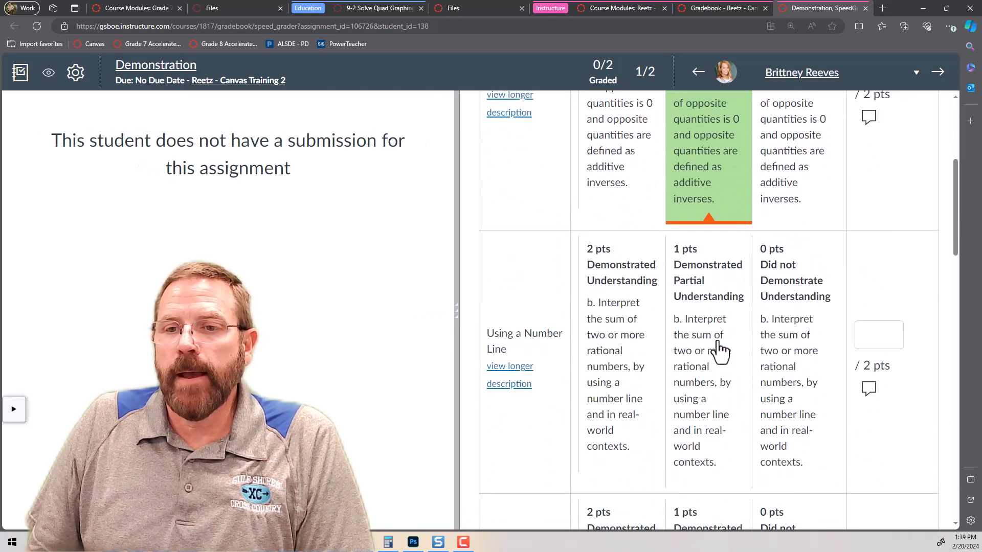
pyautogui.click(638, 350)
pyautogui.scroll(-4, 717, 376)
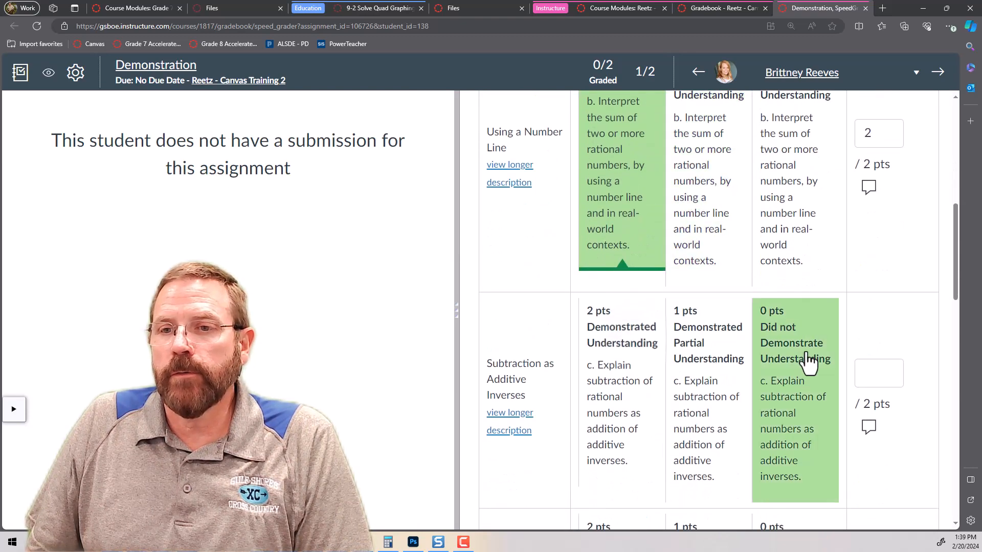
pyautogui.click(802, 357)
pyautogui.scroll(-8, 802, 357)
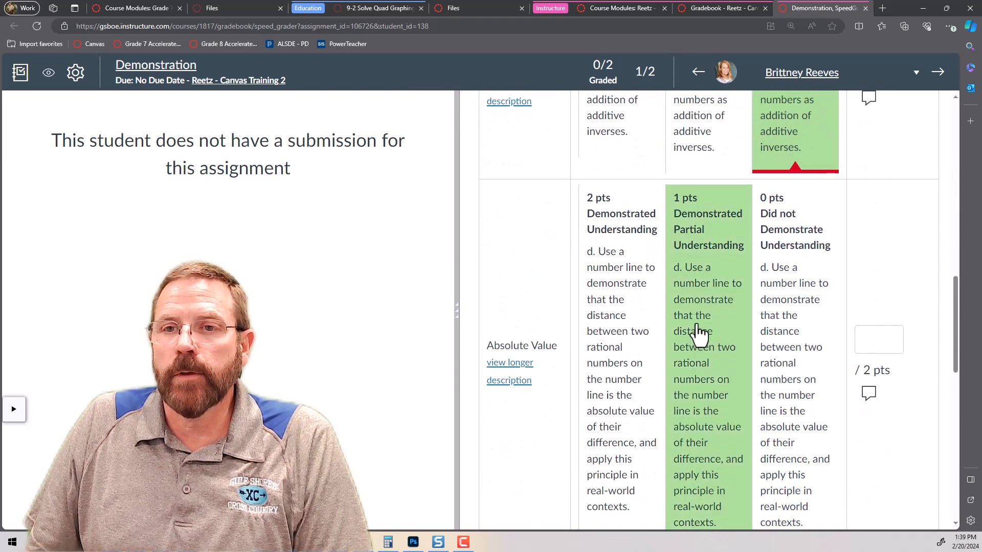
# Step: Rate "Absolute Value" 1 point and "Multiply Rational Numbers" 2 points, and save the rubric assessment
pyautogui.click(698, 335)
pyautogui.scroll(-7, 696, 333)
pyautogui.click(634, 329)
pyautogui.scroll(-5, 631, 332)
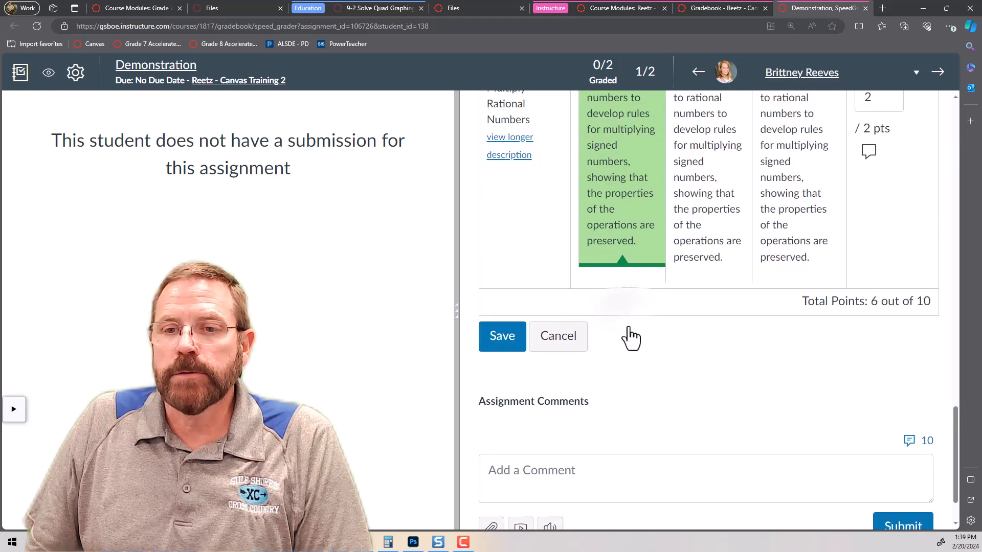
pyautogui.scroll(6, 669, 319)
pyautogui.scroll(-5, 668, 324)
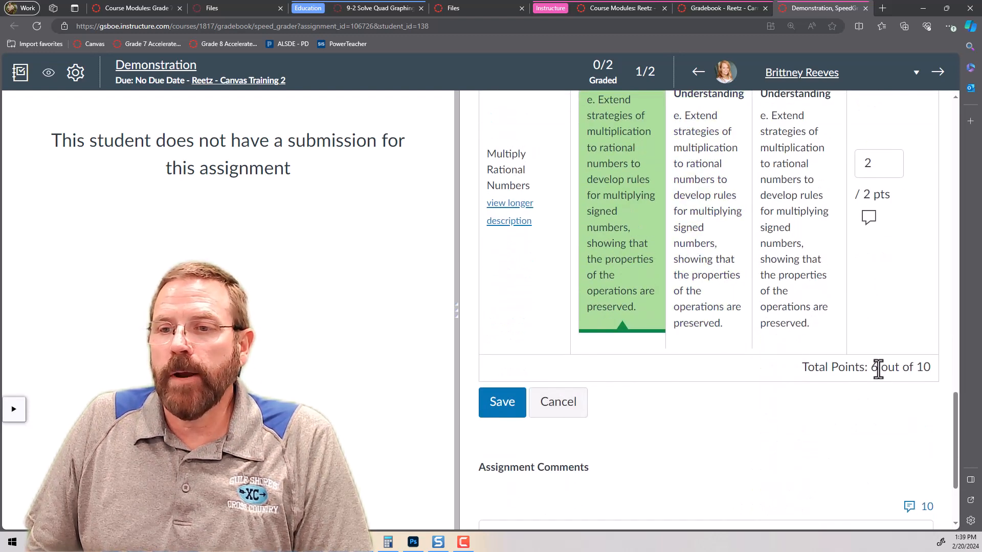
pyautogui.click(503, 404)
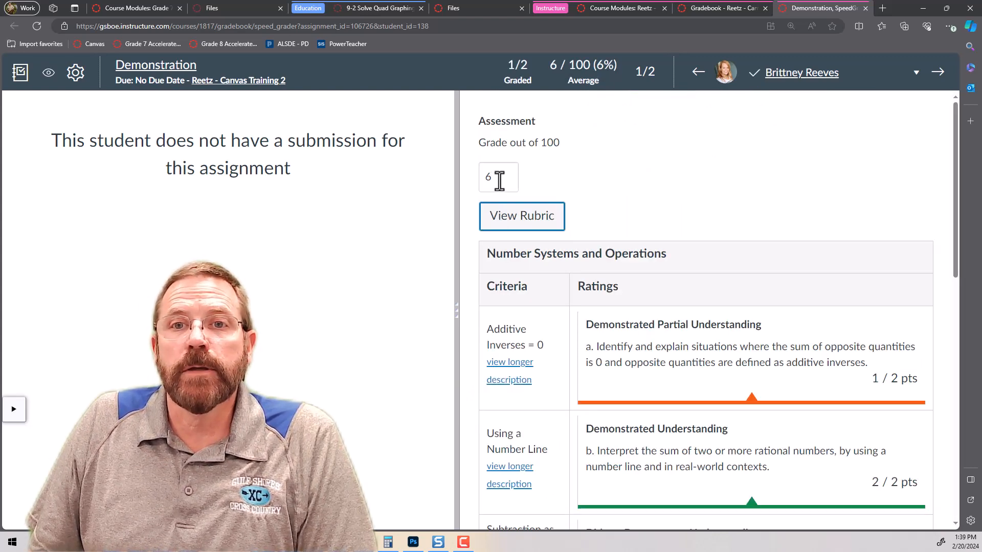
# Step: Review the student's saved ratings for each rubric criterion and the assignment comments area
pyautogui.scroll(-3, 736, 327)
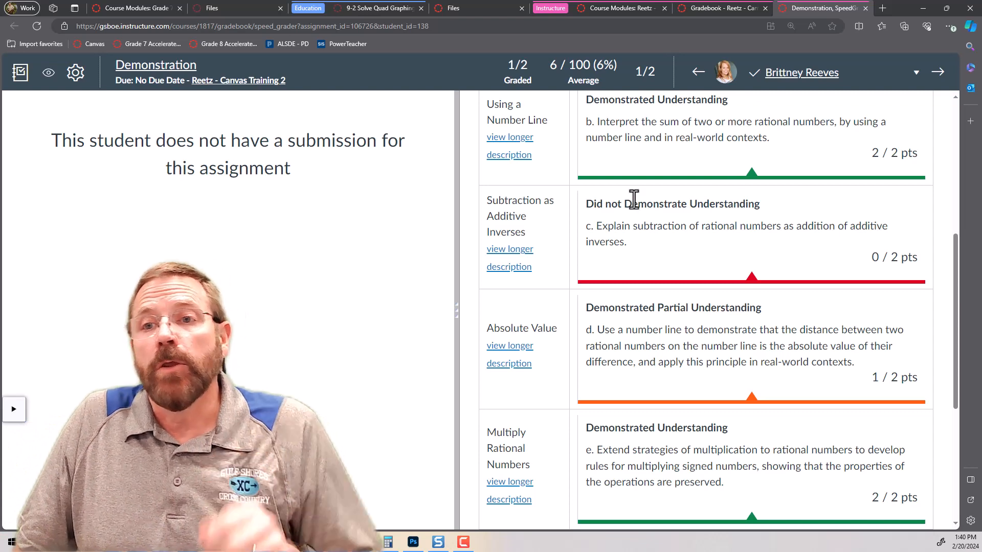
pyautogui.scroll(-5, 634, 198)
pyautogui.click(654, 411)
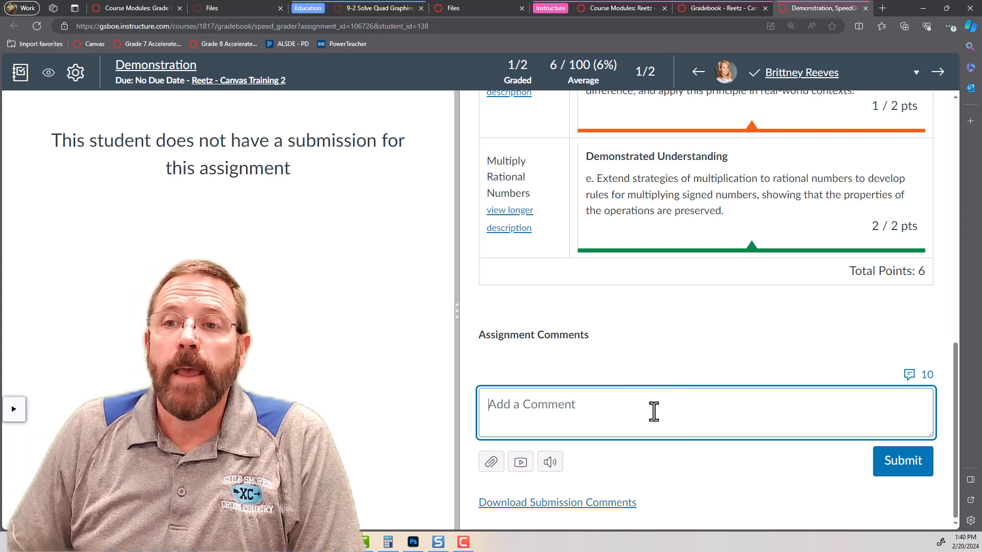
pyautogui.scroll(10, 658, 325)
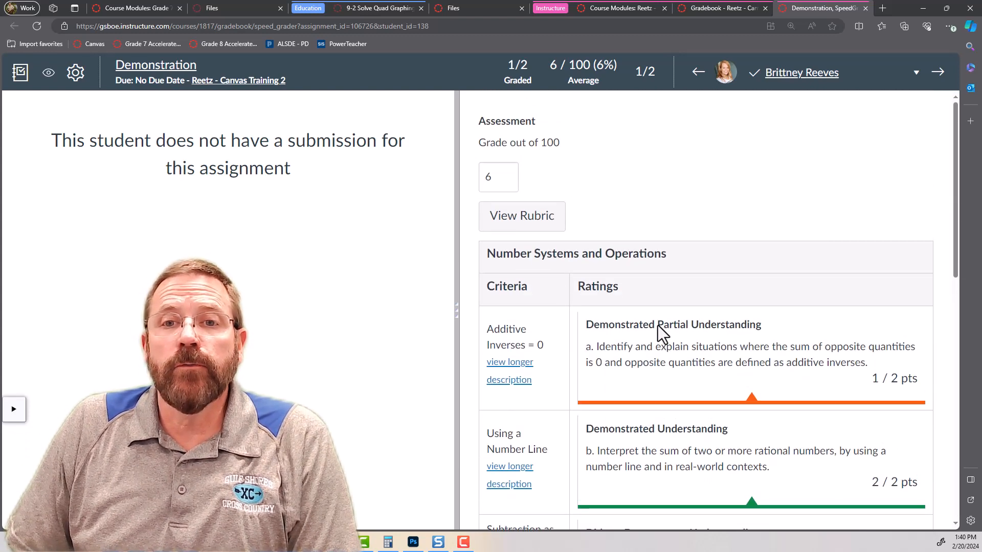